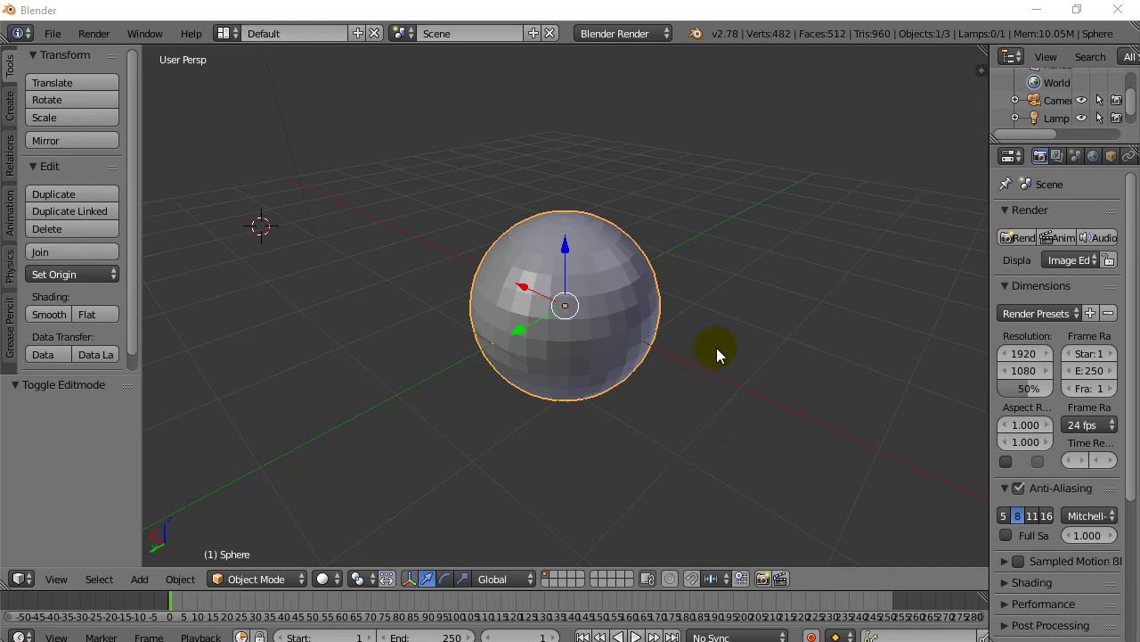
Step: Select the UV sphere and switch it into Edit Mode
{"action": "scroll", "coordinate": [696, 366], "scroll_direction": "up", "scroll_amount": 1}
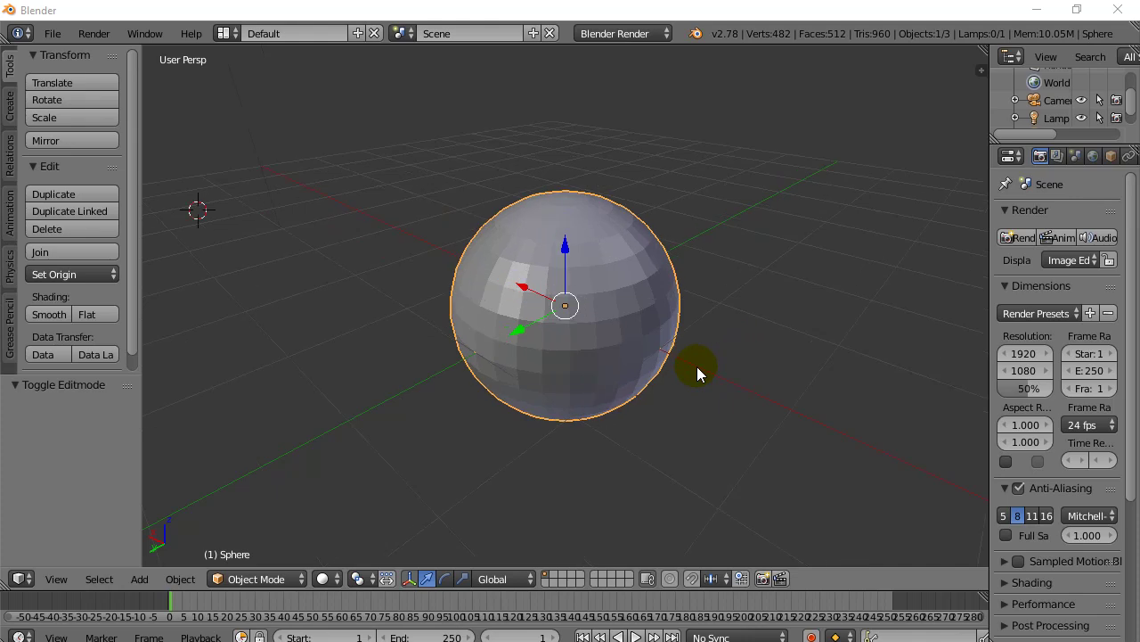
{"action": "scroll", "coordinate": [693, 371], "scroll_direction": "up", "scroll_amount": 1}
{"action": "left_click", "coordinate": [565, 360]}
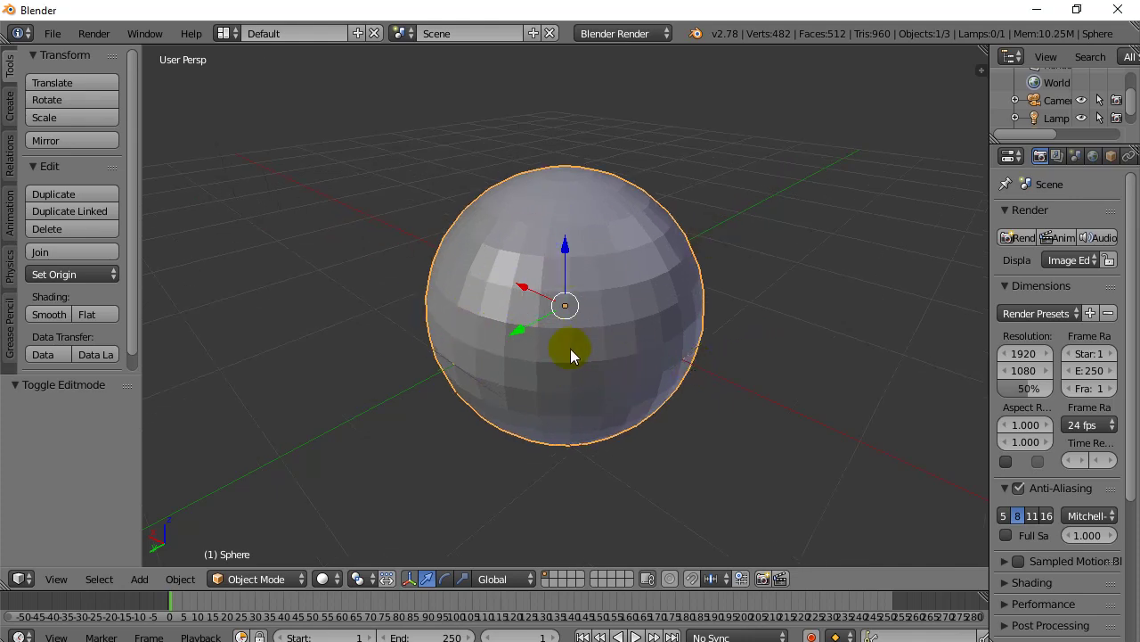
{"action": "key", "text": "Tab"}
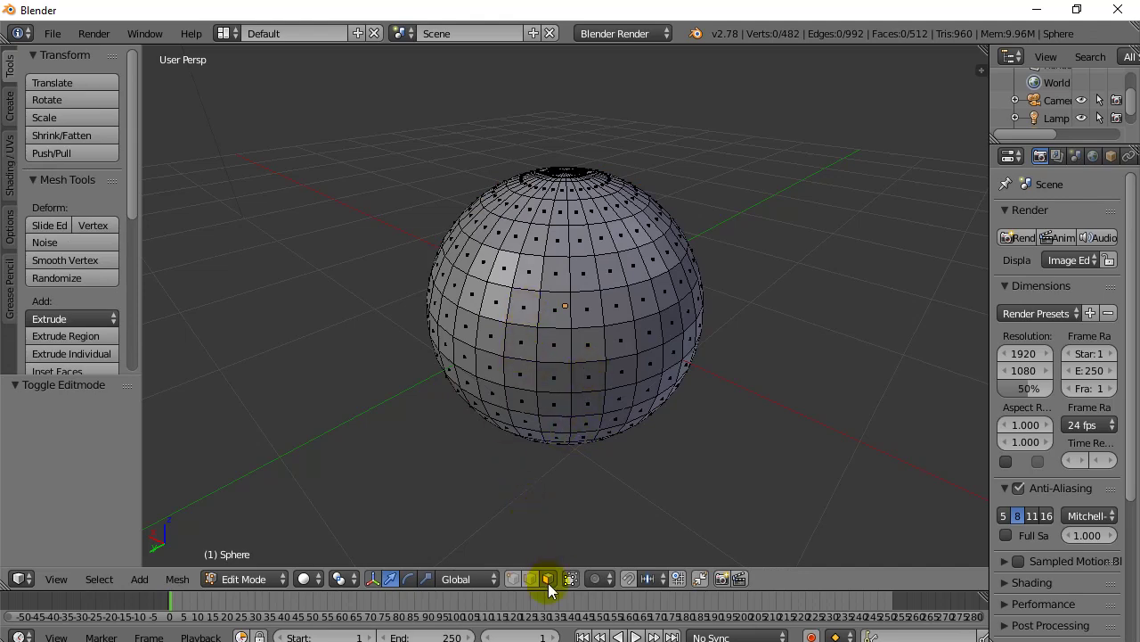
Step: Orbit to view the top and select a few faces near the top pole
{"action": "middle_click_drag", "start_coordinate": [522, 246], "coordinate": [453, 288]}
{"action": "scroll", "coordinate": [522, 252], "scroll_direction": "up", "scroll_amount": 1}
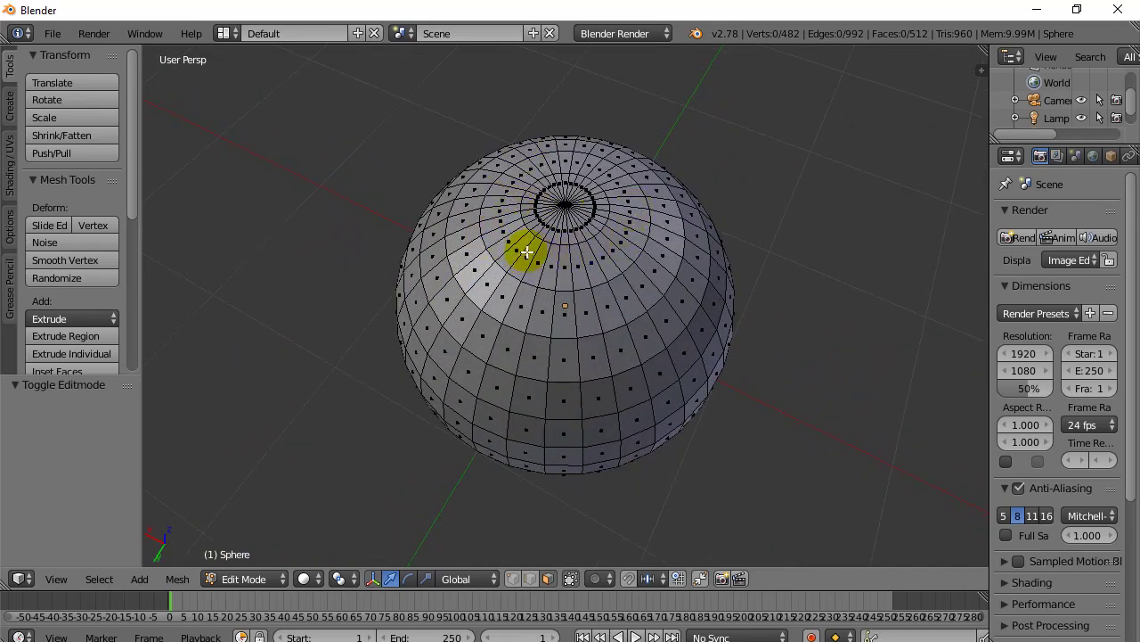
{"action": "right_click", "coordinate": [517, 257]}
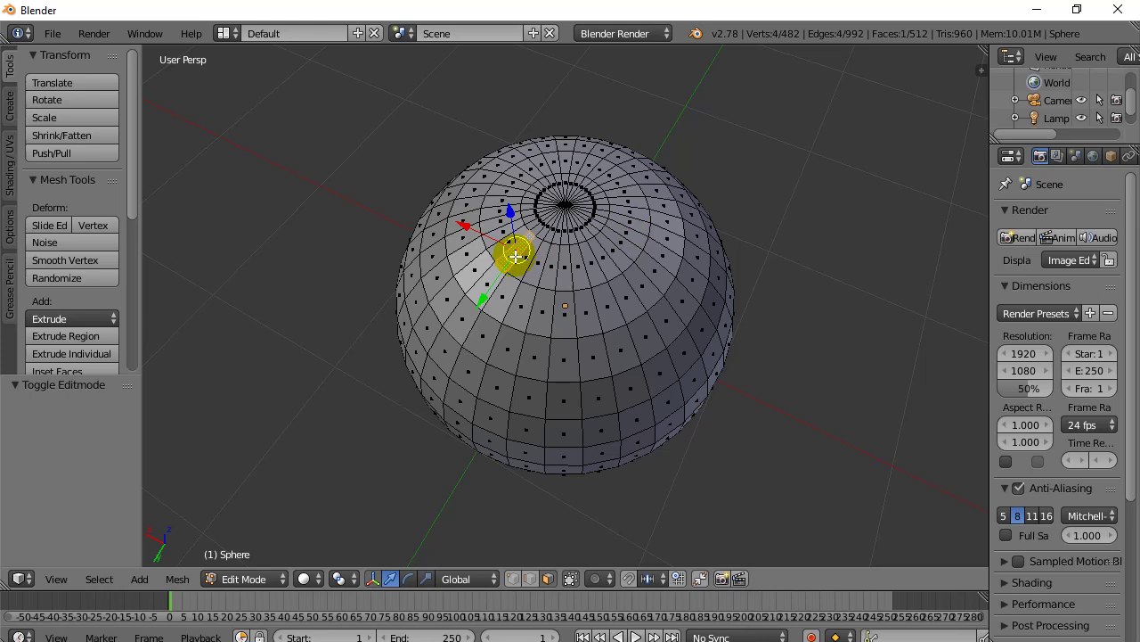
{"action": "right_click", "coordinate": [533, 248], "text": "shift"}
{"action": "right_click", "coordinate": [537, 267], "text": "shift"}
{"action": "right_click", "coordinate": [552, 272], "text": "shift"}
{"action": "right_click", "coordinate": [570, 269], "text": "shift"}
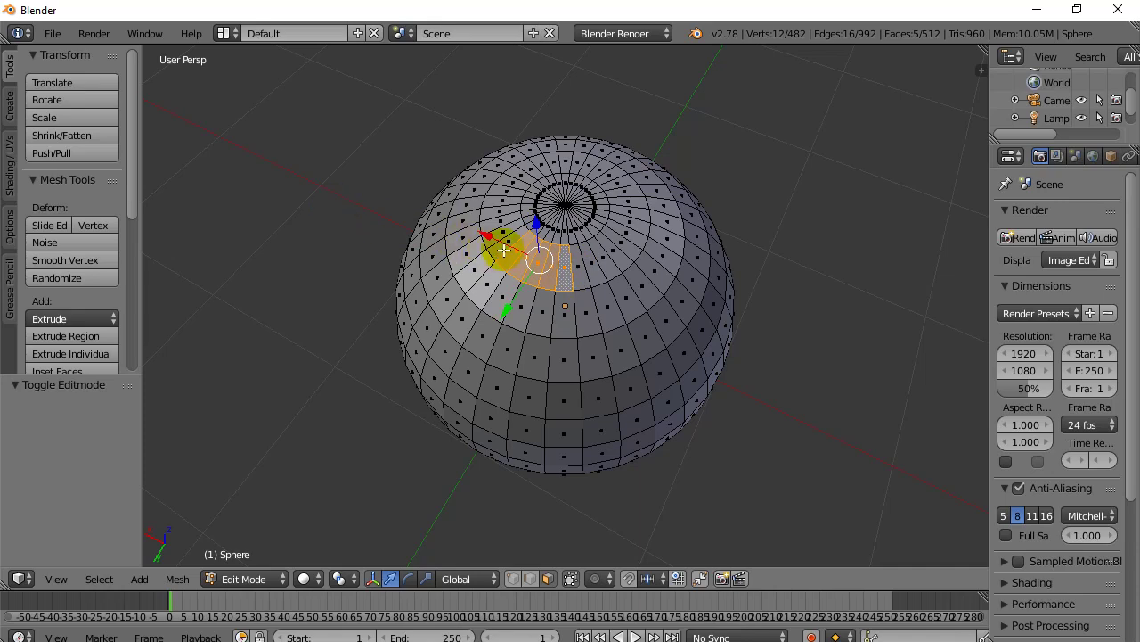
Step: Deselect everything so no faces of the 512-face mesh are selected
{"action": "key", "text": "a"}
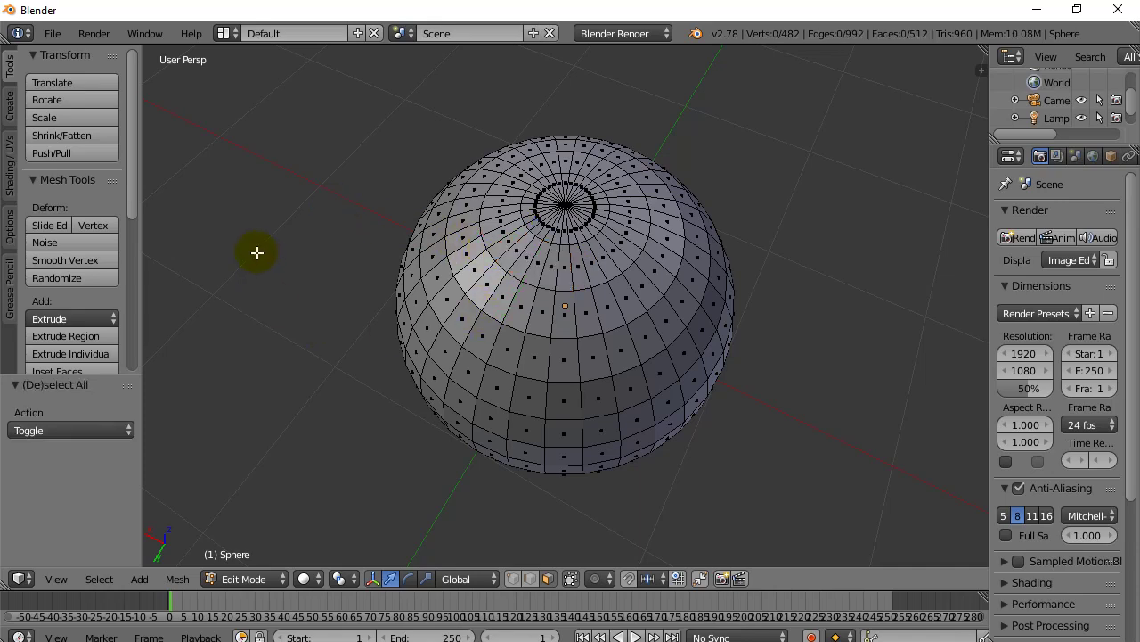
{"action": "key", "text": "a"}
{"action": "key", "text": "a"}
{"action": "key", "text": "a"}
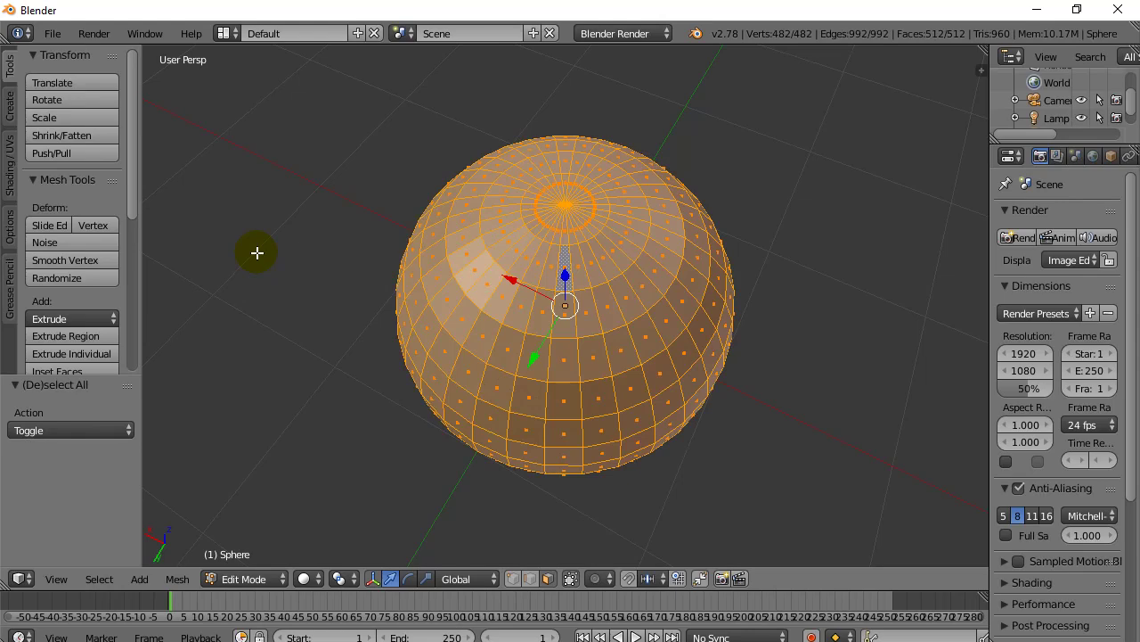
{"action": "key", "text": "a"}
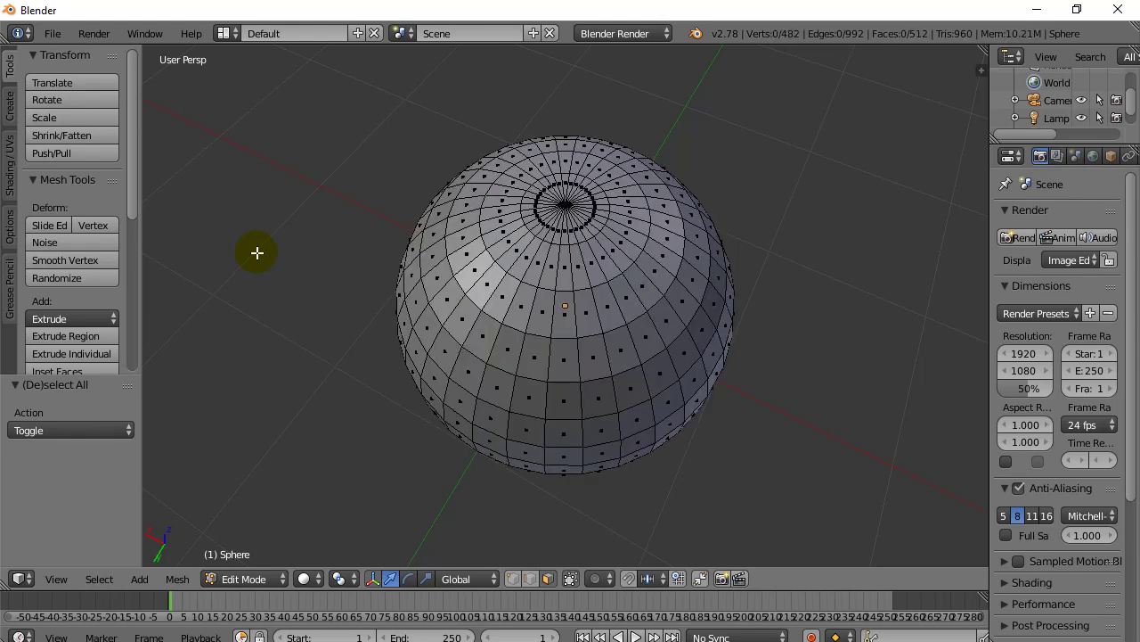
{"action": "scroll", "coordinate": [272, 274], "scroll_direction": "up", "scroll_amount": 2}
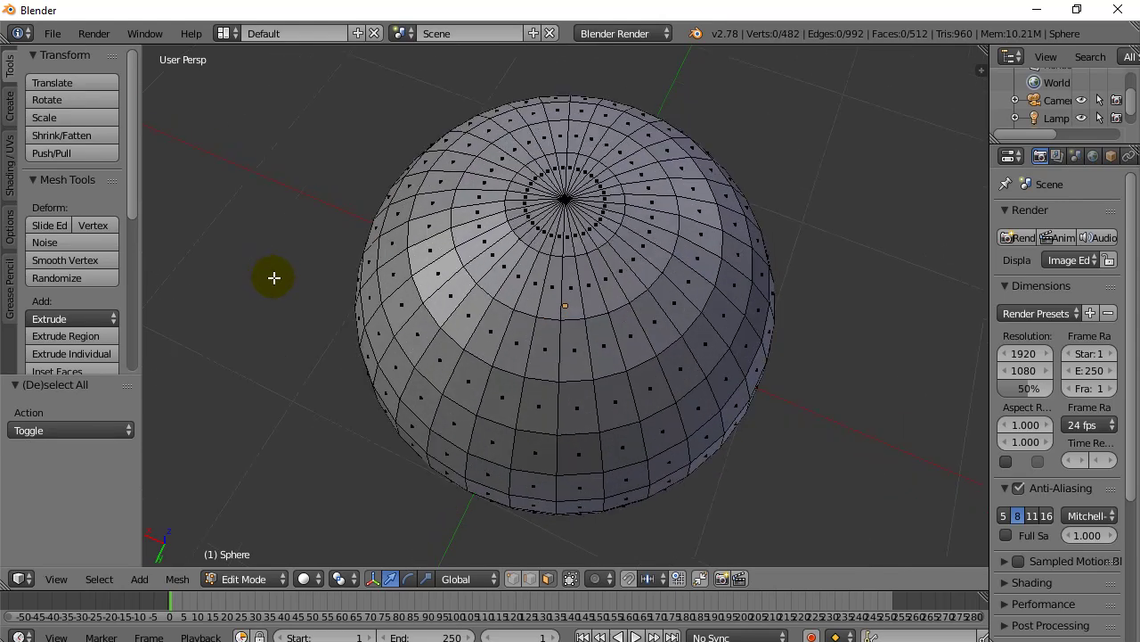
Step: Circle-select all 96 faces around the top pole, re-adding a missed wedge
{"action": "left_click", "coordinate": [140, 578]}
{"action": "mouse_move", "coordinate": [114, 580]}
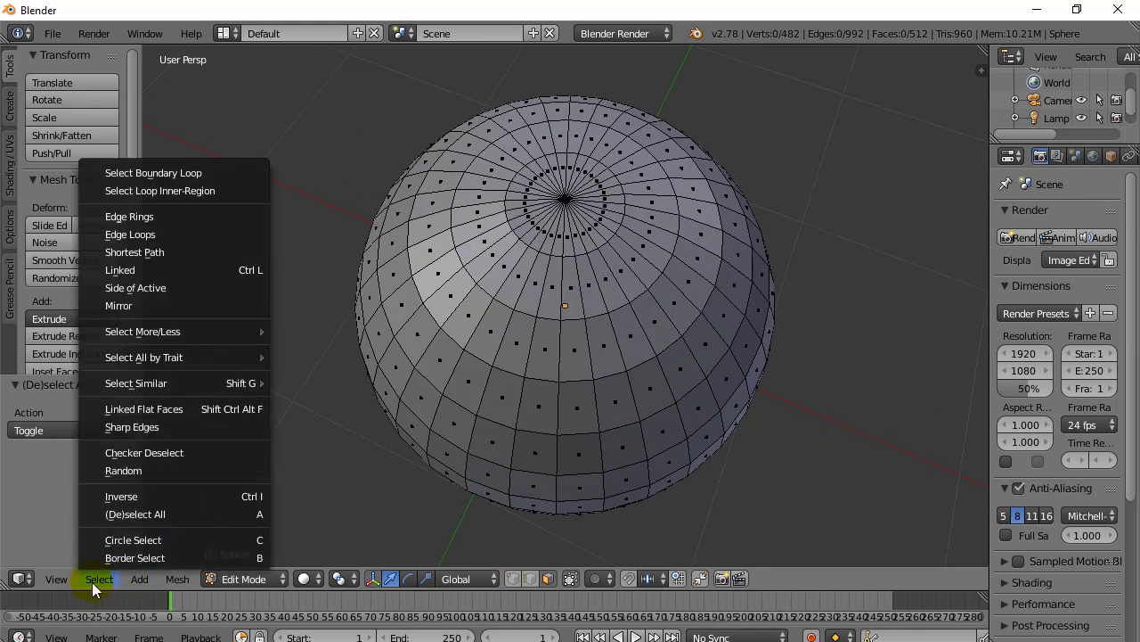
{"action": "left_click", "coordinate": [261, 541]}
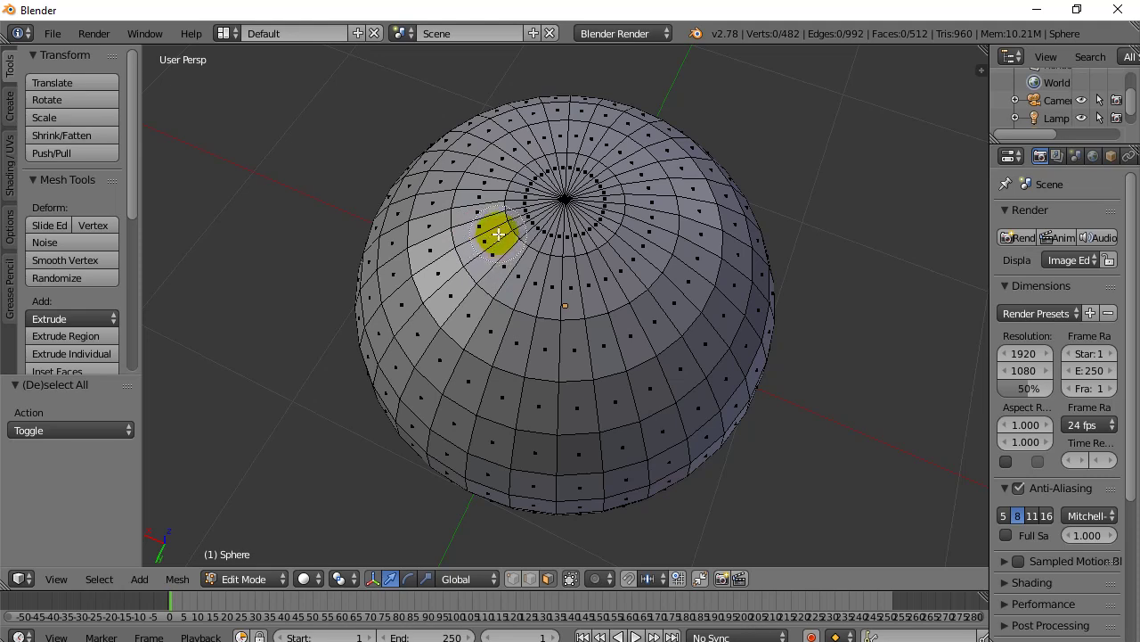
{"action": "mouse_move", "coordinate": [496, 229]}
{"action": "left_mouse_down"}
{"action": "mouse_move", "coordinate": [594, 254]}
{"action": "mouse_move", "coordinate": [625, 216]}
{"action": "mouse_move", "coordinate": [603, 183]}
{"action": "mouse_move", "coordinate": [544, 180]}
{"action": "mouse_move", "coordinate": [459, 236]}
{"action": "mouse_move", "coordinate": [476, 263]}
{"action": "mouse_move", "coordinate": [520, 282]}
{"action": "mouse_move", "coordinate": [628, 294]}
{"action": "mouse_move", "coordinate": [670, 232]}
{"action": "mouse_move", "coordinate": [664, 203]}
{"action": "mouse_move", "coordinate": [620, 160]}
{"action": "mouse_move", "coordinate": [536, 148]}
{"action": "mouse_move", "coordinate": [482, 190]}
{"action": "left_mouse_up"}
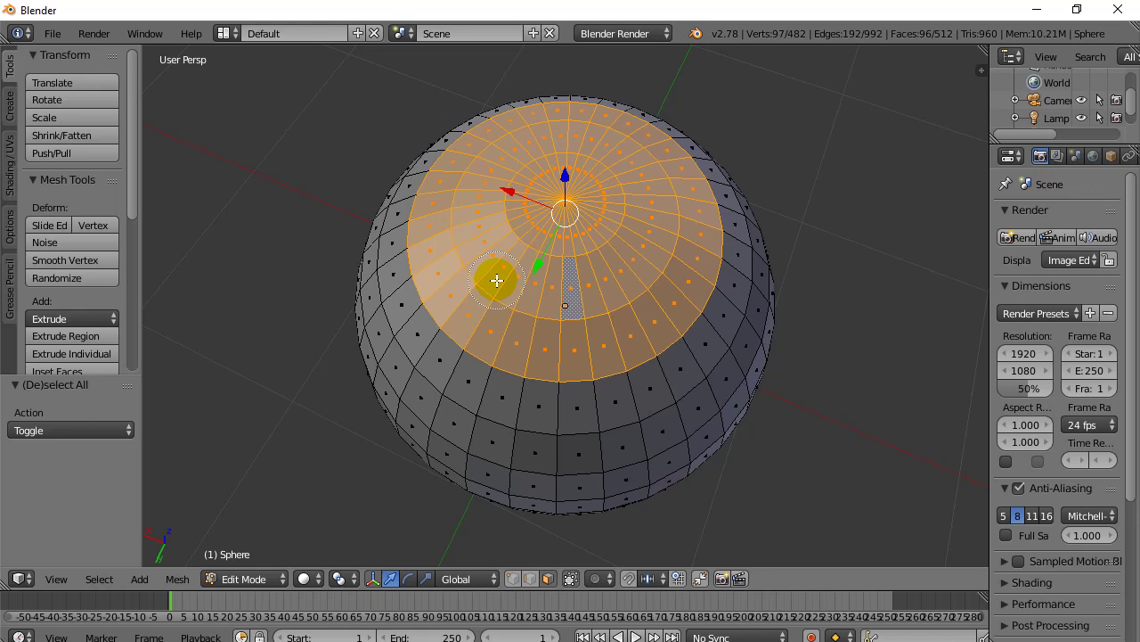
{"action": "middle_click_drag", "start_coordinate": [501, 276], "coordinate": [571, 299]}
{"action": "mouse_move", "coordinate": [606, 298]}
{"action": "left_mouse_down"}
{"action": "mouse_move", "coordinate": [536, 312]}
{"action": "mouse_move", "coordinate": [474, 287]}
{"action": "left_mouse_up"}
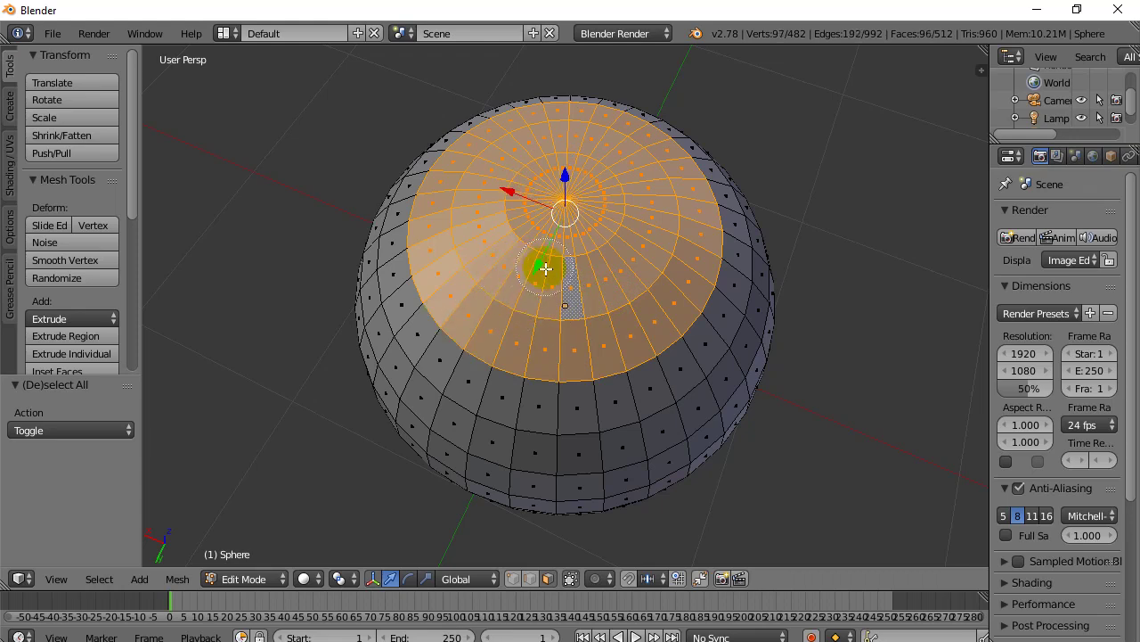
{"action": "left_click_drag", "start_coordinate": [471, 238], "coordinate": [462, 241]}
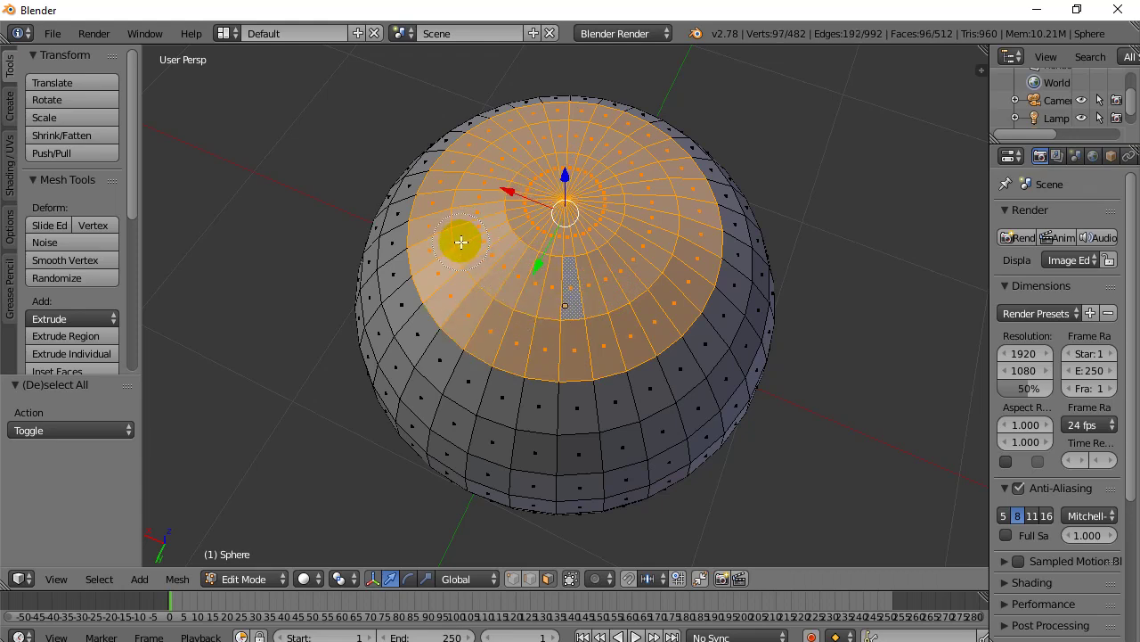
{"action": "key", "text": "Escape"}
{"action": "scroll", "coordinate": [250, 335], "scroll_direction": "down", "scroll_amount": 3}
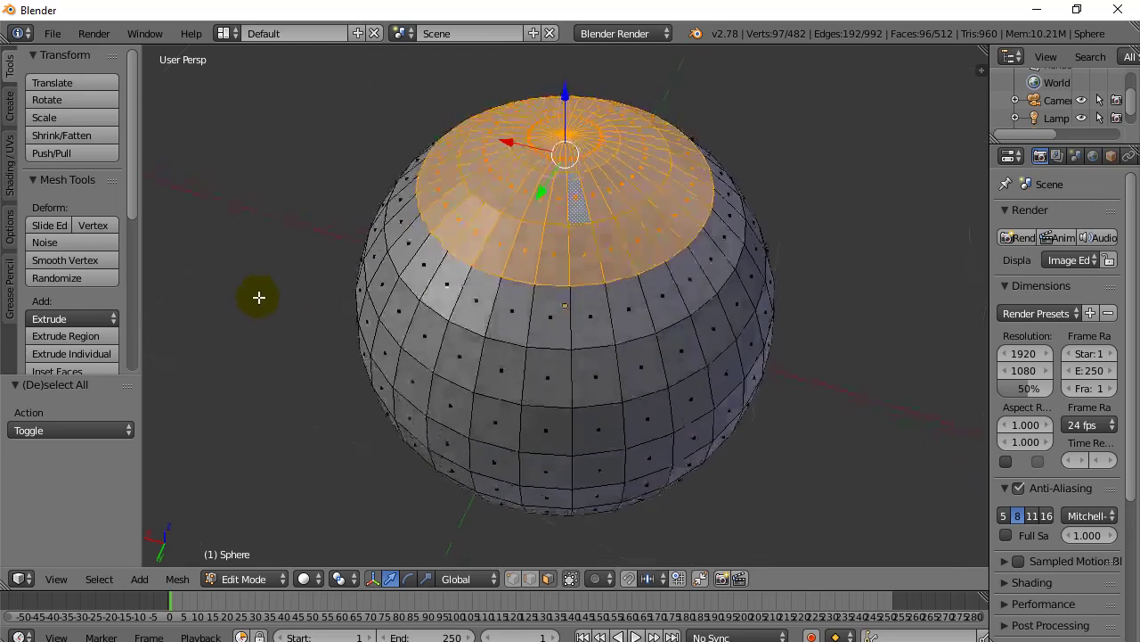
Step: Raise the 96 cap faces along Z and scale them by 2.2 into a wide brim
{"action": "middle_click_drag", "start_coordinate": [264, 302], "coordinate": [262, 258]}
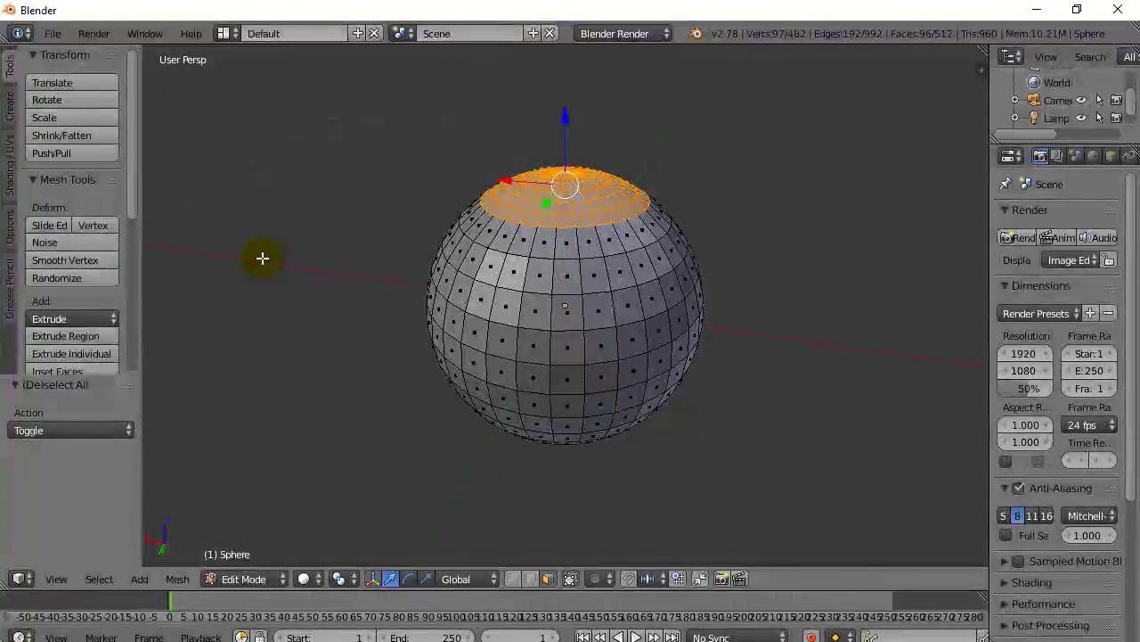
{"action": "left_click_drag", "start_coordinate": [567, 118], "coordinate": [566, 53]}
{"action": "key", "text": "s"}
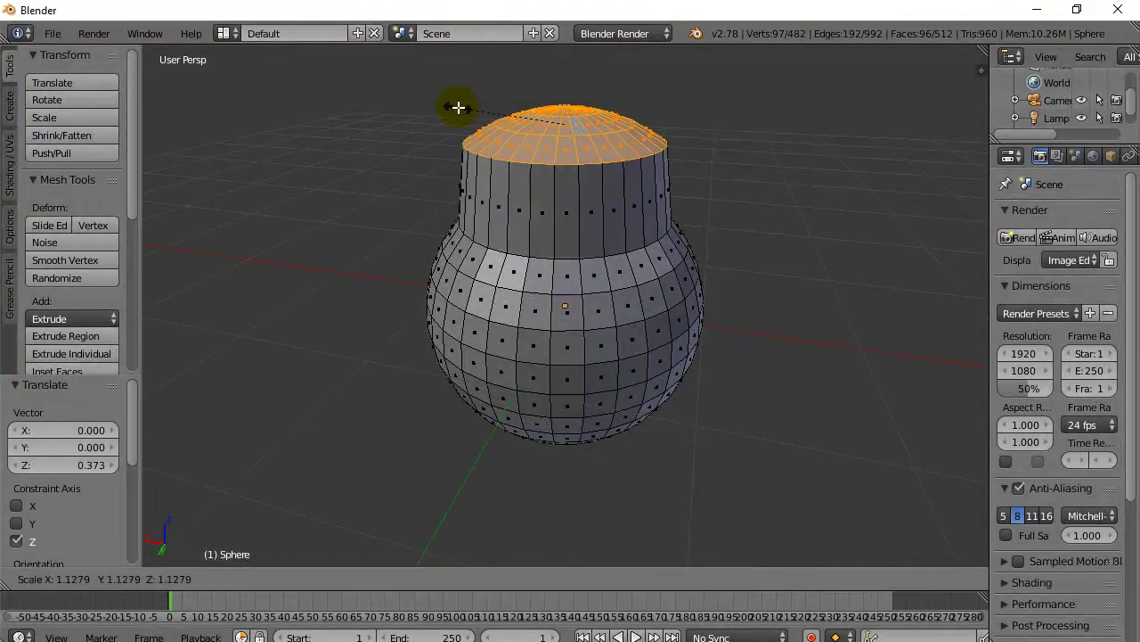
{"action": "left_click", "coordinate": [357, 101]}
Step: Orbit to a level side view and deselect the cap faces
{"action": "middle_click_drag", "start_coordinate": [324, 274], "coordinate": [347, 254]}
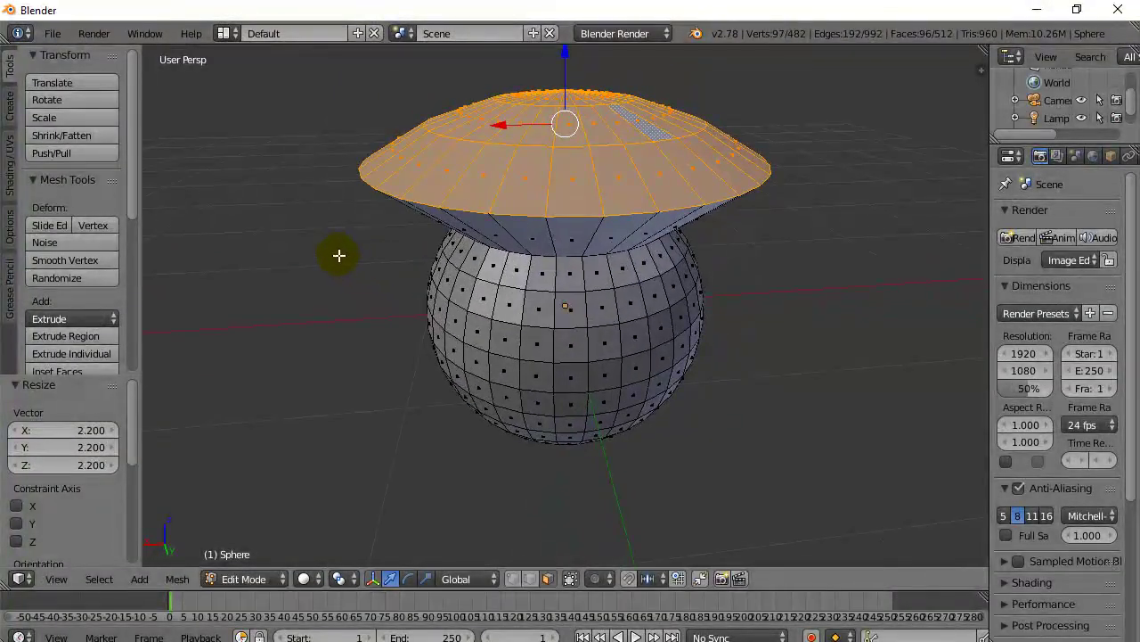
{"action": "middle_click_drag", "start_coordinate": [334, 255], "coordinate": [440, 356]}
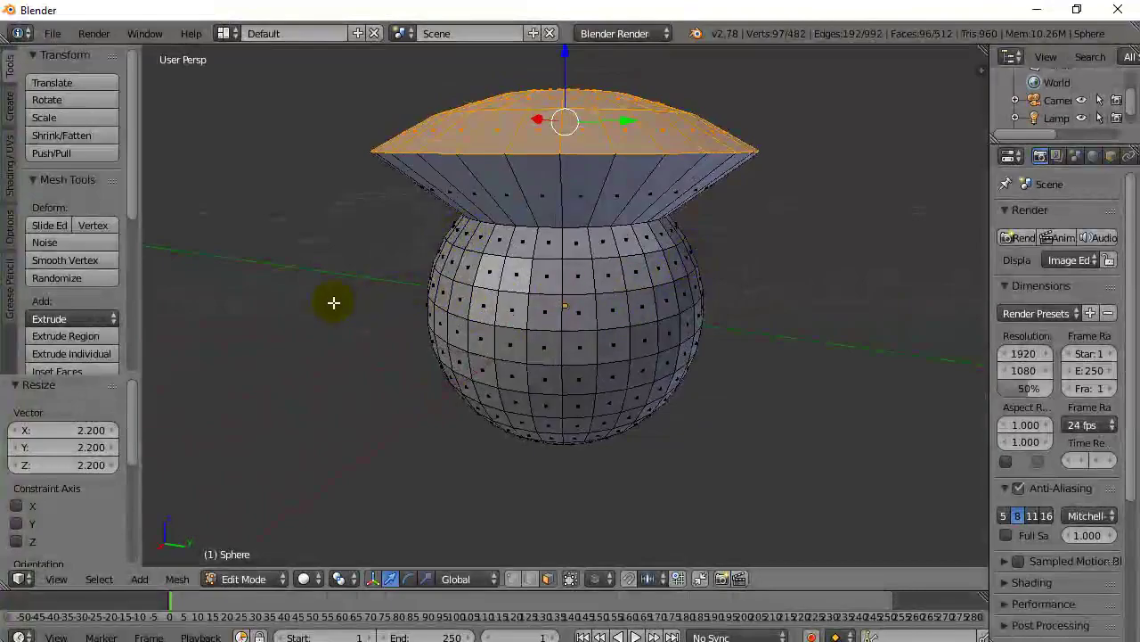
{"action": "key", "text": "a"}
{"action": "key", "text": "a"}
{"action": "key", "text": "a"}
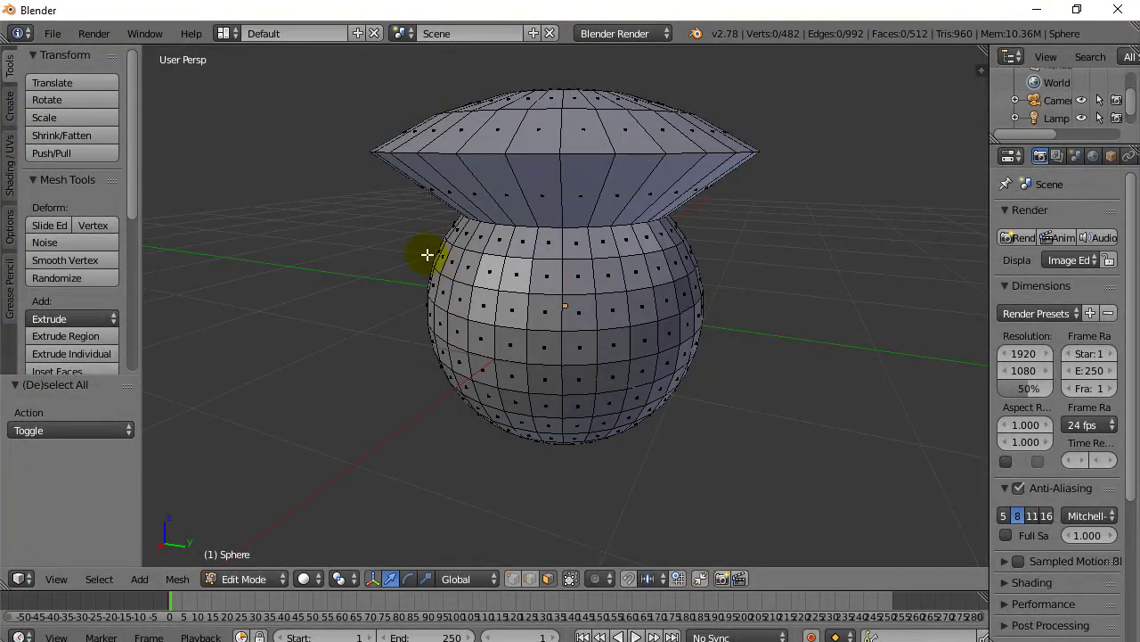
{"action": "middle_click_drag", "start_coordinate": [585, 314], "coordinate": [674, 255]}
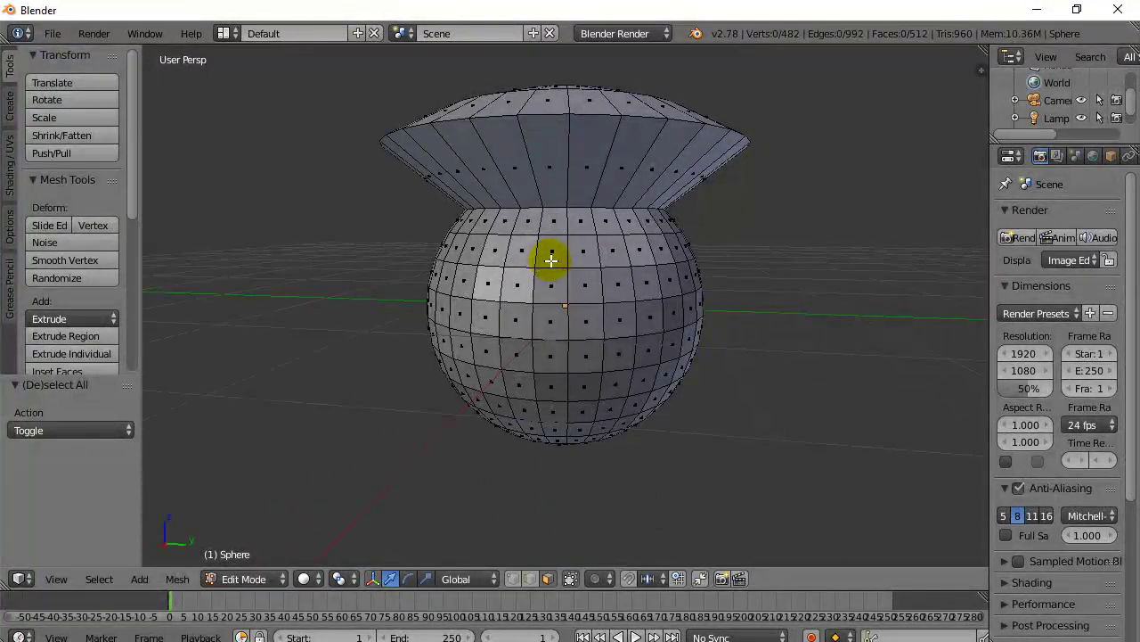
{"action": "left_click", "coordinate": [99, 578]}
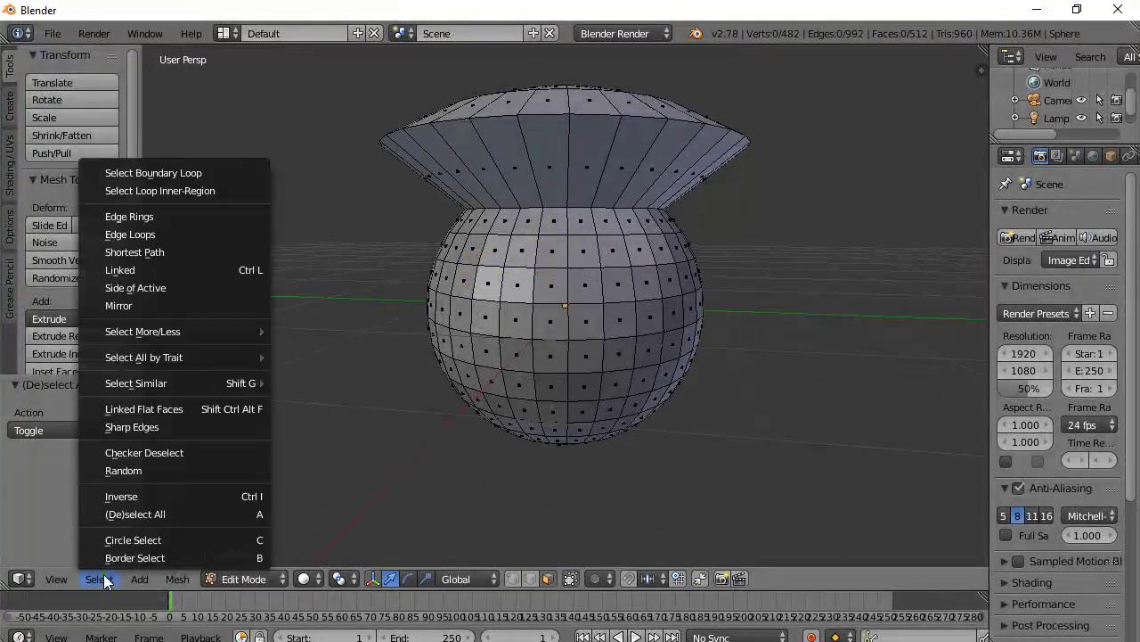
{"action": "left_click", "coordinate": [134, 540]}
{"action": "mouse_move", "coordinate": [451, 262]}
{"action": "left_mouse_down"}
{"action": "mouse_move", "coordinate": [524, 284]}
{"action": "mouse_move", "coordinate": [642, 276]}
{"action": "mouse_move", "coordinate": [669, 300]}
{"action": "mouse_move", "coordinate": [453, 338]}
{"action": "mouse_move", "coordinate": [742, 337]}
{"action": "mouse_move", "coordinate": [407, 420]}
{"action": "mouse_move", "coordinate": [479, 389]}
{"action": "mouse_move", "coordinate": [685, 402]}
{"action": "mouse_move", "coordinate": [571, 451]}
{"action": "left_mouse_up"}
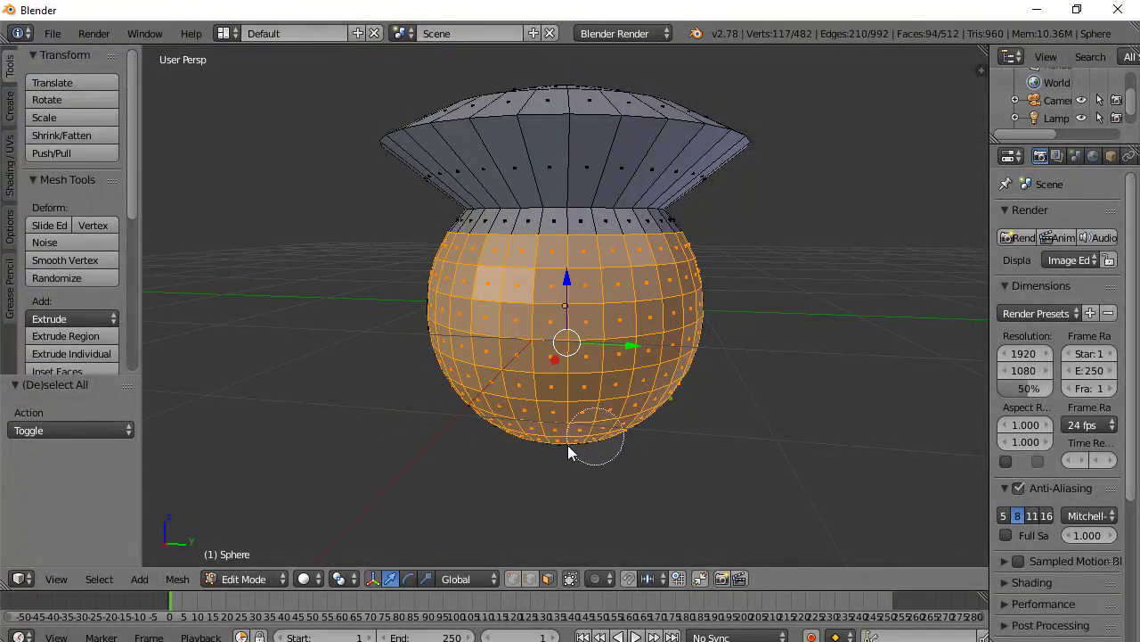
{"action": "right_click", "coordinate": [358, 285]}
{"action": "mouse_move", "coordinate": [863, 305]}
{"action": "middle_mouse_down"}
{"action": "mouse_move", "coordinate": [772, 321]}
{"action": "mouse_move", "coordinate": [634, 315]}
{"action": "middle_mouse_up"}
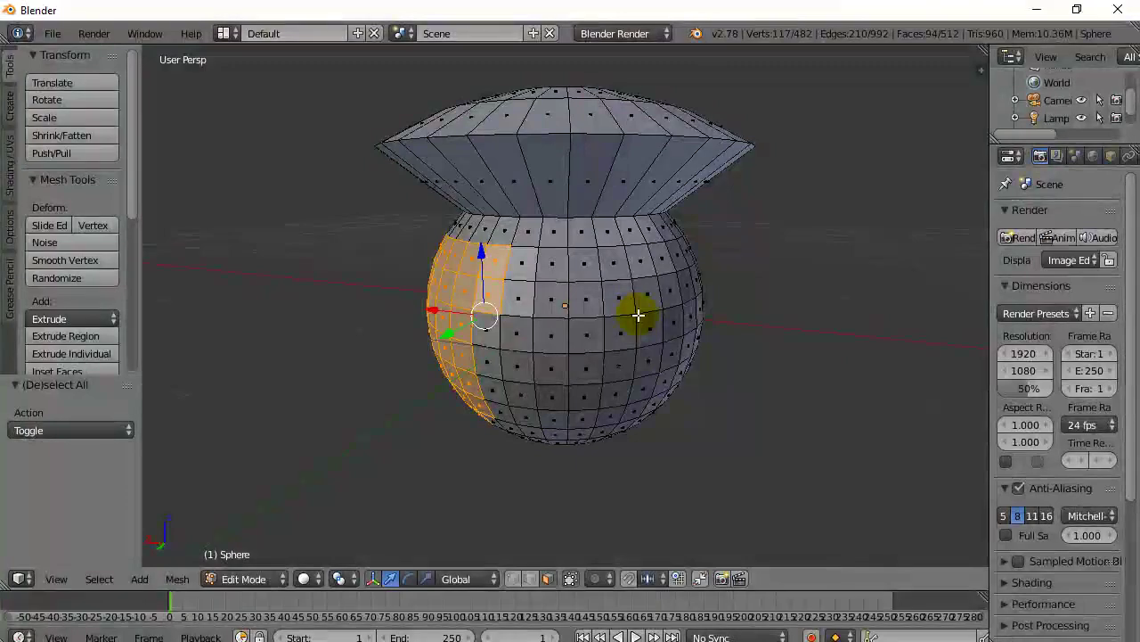
{"action": "middle_click_drag", "start_coordinate": [369, 351], "coordinate": [555, 342]}
{"action": "key", "text": "a"}
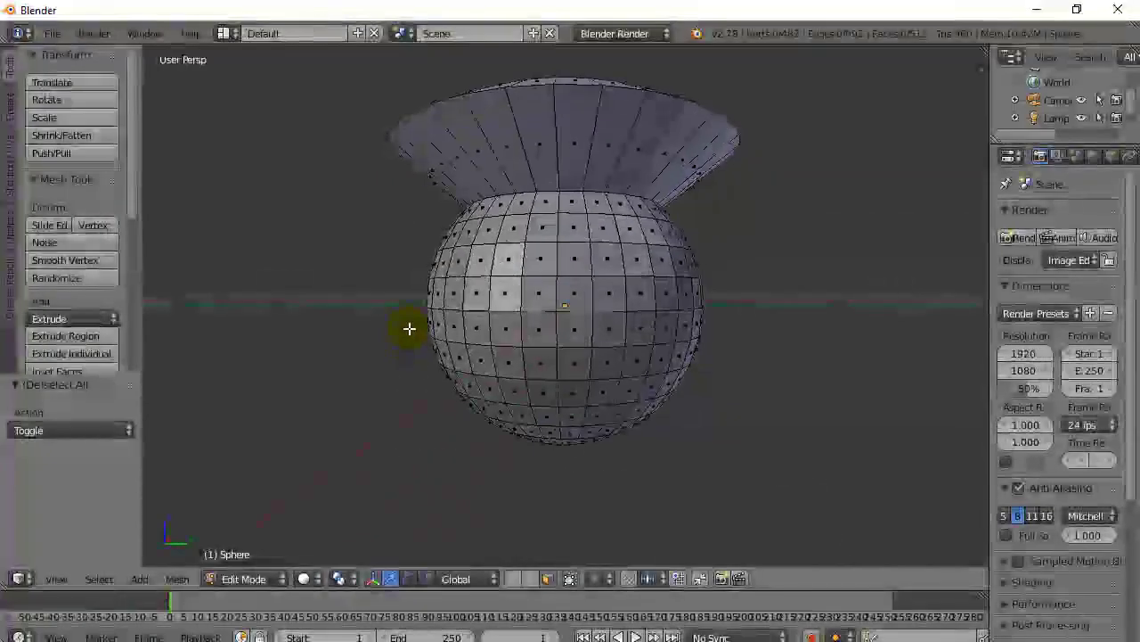
{"action": "middle_click_drag", "start_coordinate": [412, 339], "coordinate": [406, 346]}
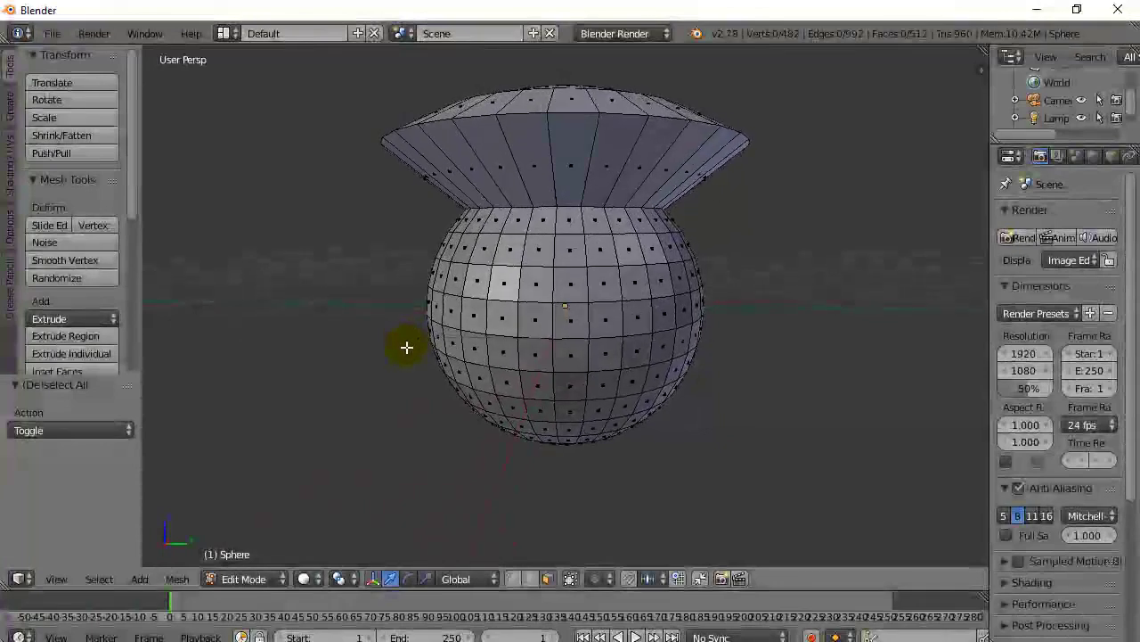
Step: Turn off 'Limit selection to visible' and orbit to a level side view
{"action": "left_click", "coordinate": [570, 579]}
{"action": "middle_click_drag", "start_coordinate": [517, 459], "coordinate": [550, 490]}
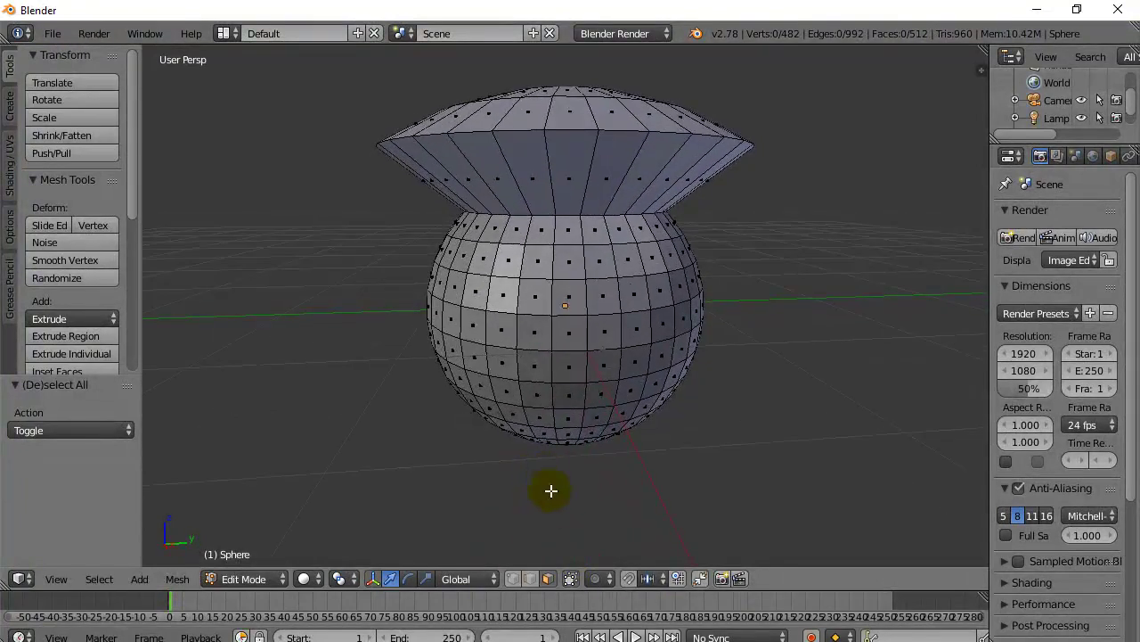
{"action": "left_click", "coordinate": [571, 580]}
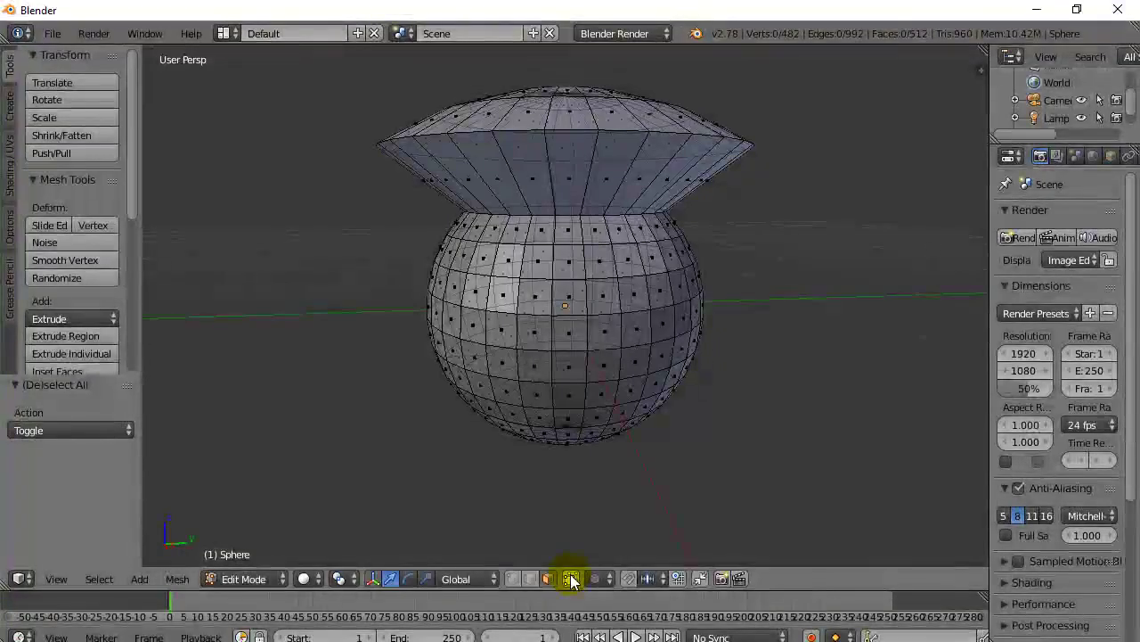
{"action": "left_click", "coordinate": [571, 579]}
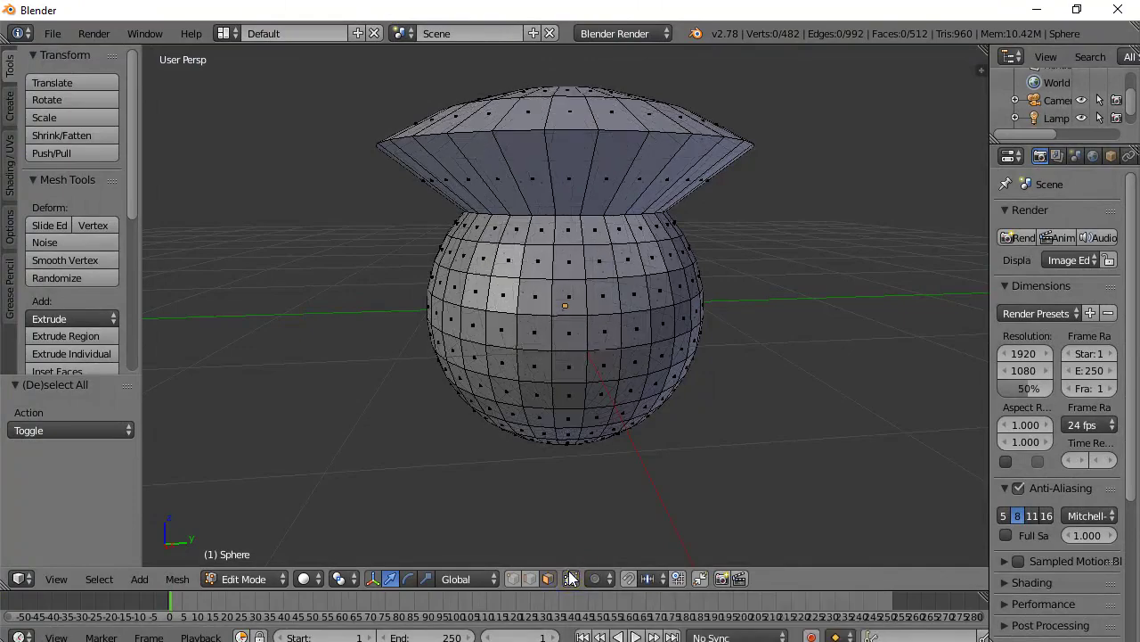
{"action": "middle_click_drag", "start_coordinate": [350, 416], "coordinate": [433, 357]}
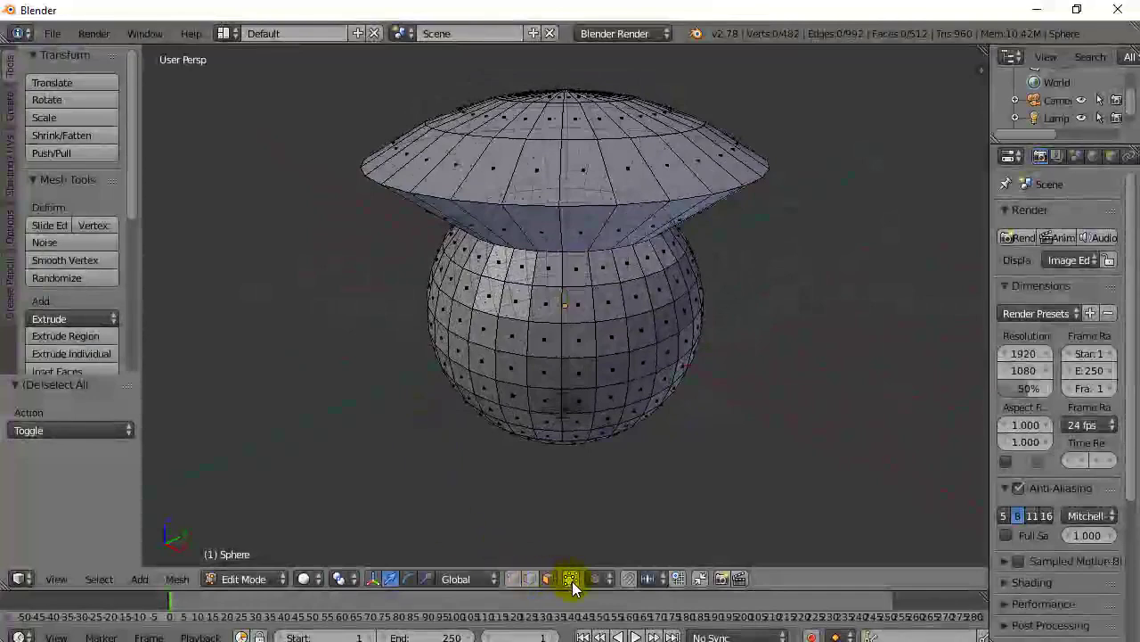
{"action": "left_click", "coordinate": [572, 580]}
{"action": "left_click", "coordinate": [572, 580]}
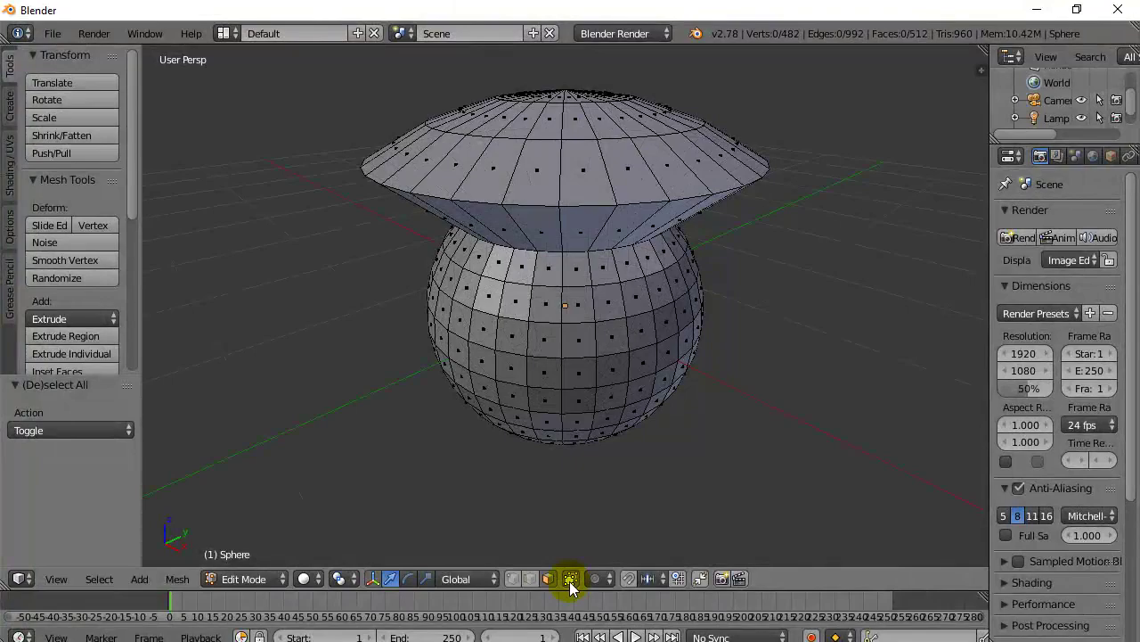
{"action": "left_click", "coordinate": [570, 580]}
{"action": "middle_click_drag", "start_coordinate": [478, 453], "coordinate": [480, 429]}
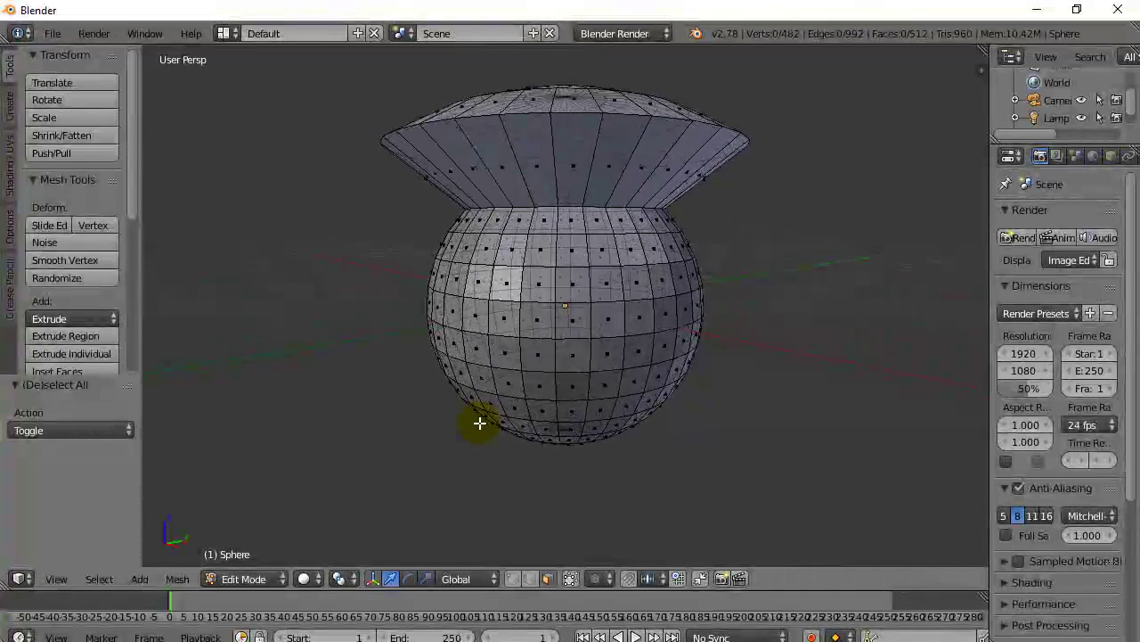
{"action": "mouse_move", "coordinate": [482, 418]}
{"action": "middle_mouse_down"}
{"action": "mouse_move", "coordinate": [484, 408]}
{"action": "mouse_move", "coordinate": [488, 421]}
{"action": "middle_mouse_up"}
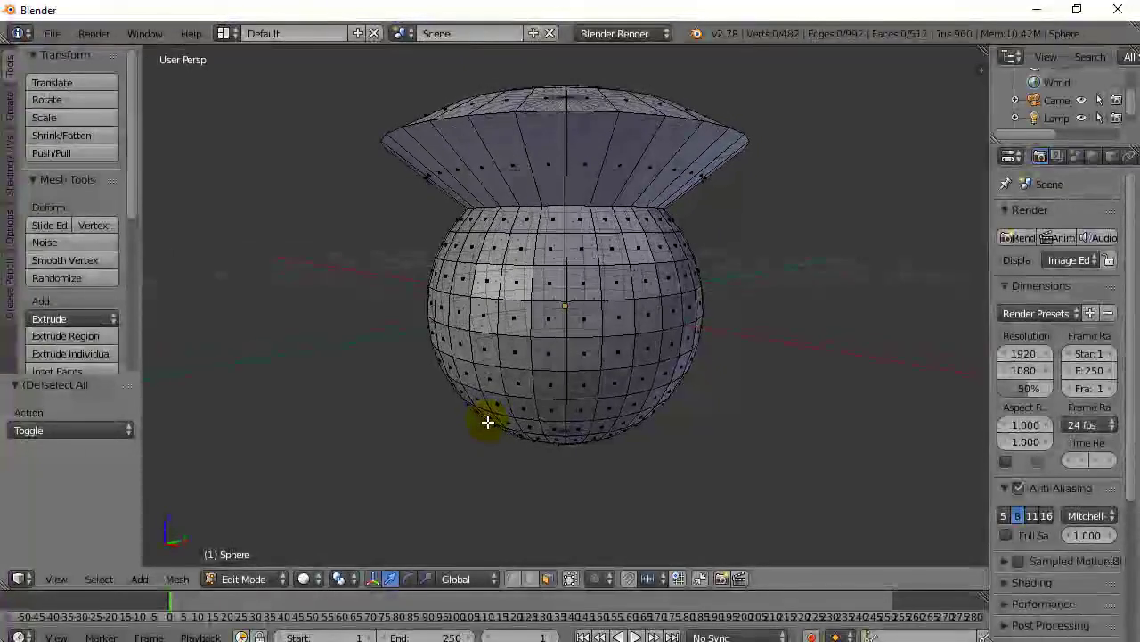
{"action": "left_click", "coordinate": [100, 578]}
Step: Circle-select the lower ball from two angles, 320 faces up to just below the brim's neck
{"action": "left_click", "coordinate": [150, 539]}
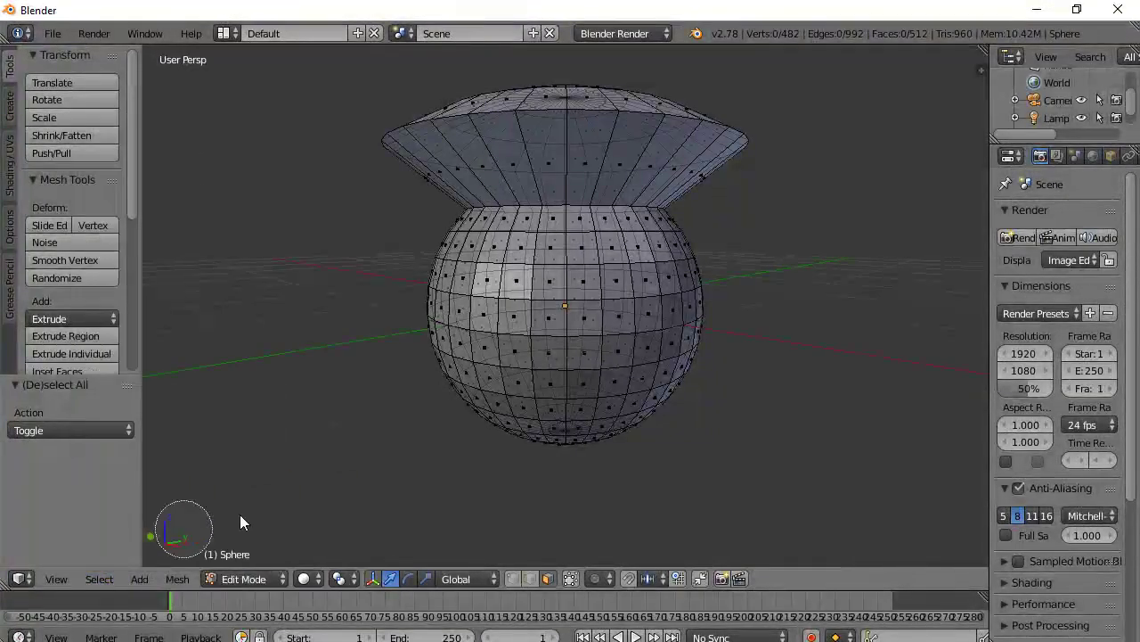
{"action": "mouse_move", "coordinate": [423, 307]}
{"action": "left_mouse_down"}
{"action": "mouse_move", "coordinate": [545, 312]}
{"action": "mouse_move", "coordinate": [665, 297]}
{"action": "mouse_move", "coordinate": [688, 316]}
{"action": "mouse_move", "coordinate": [666, 351]}
{"action": "mouse_move", "coordinate": [424, 344]}
{"action": "left_mouse_up"}
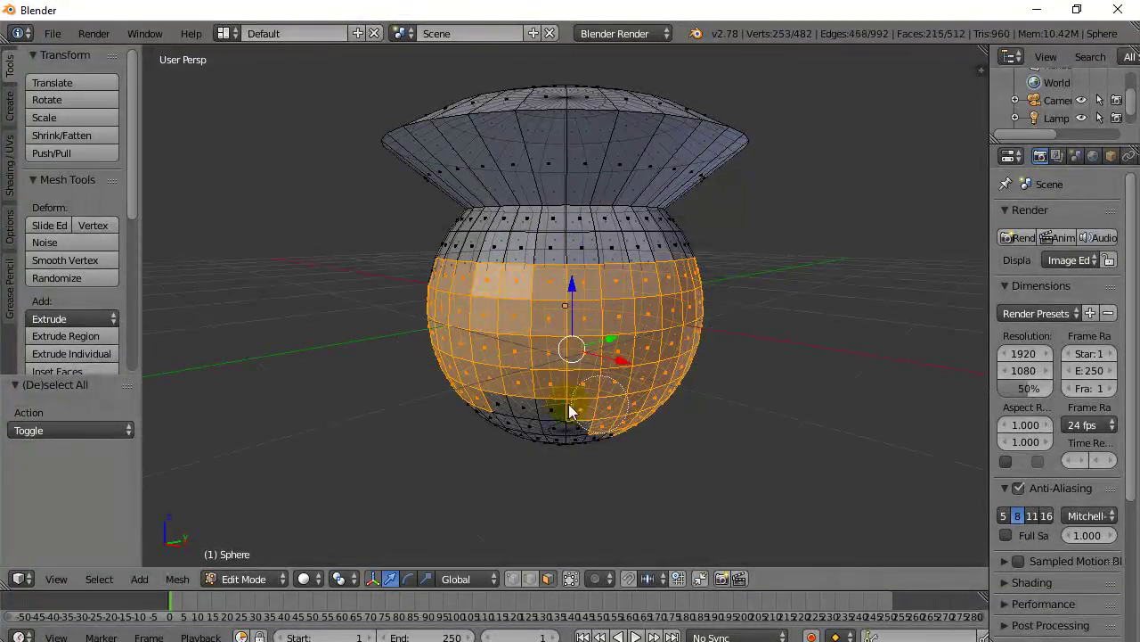
{"action": "right_click", "coordinate": [840, 381]}
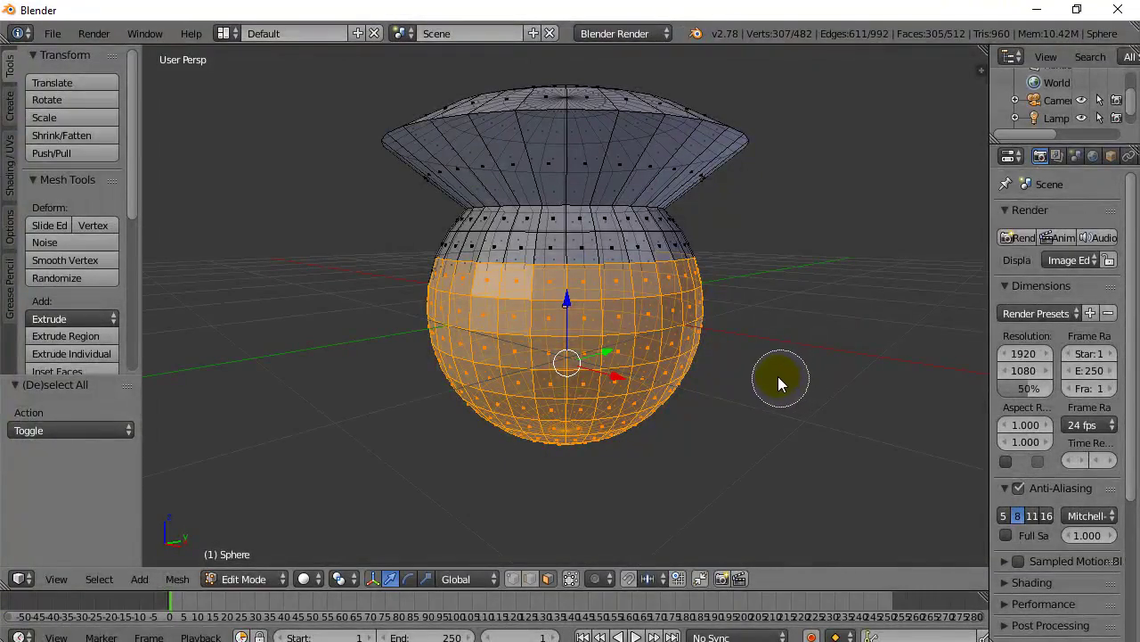
{"action": "mouse_move", "coordinate": [837, 377]}
{"action": "middle_mouse_down"}
{"action": "mouse_move", "coordinate": [235, 368]}
{"action": "mouse_move", "coordinate": [463, 392]}
{"action": "mouse_move", "coordinate": [438, 371]}
{"action": "mouse_move", "coordinate": [400, 382]}
{"action": "mouse_move", "coordinate": [357, 374]}
{"action": "mouse_move", "coordinate": [375, 377]}
{"action": "middle_mouse_up"}
{"action": "key", "text": "c"}
{"action": "mouse_move", "coordinate": [383, 352]}
{"action": "left_mouse_down"}
{"action": "mouse_move", "coordinate": [431, 289]}
{"action": "mouse_move", "coordinate": [492, 297]}
{"action": "left_mouse_up"}
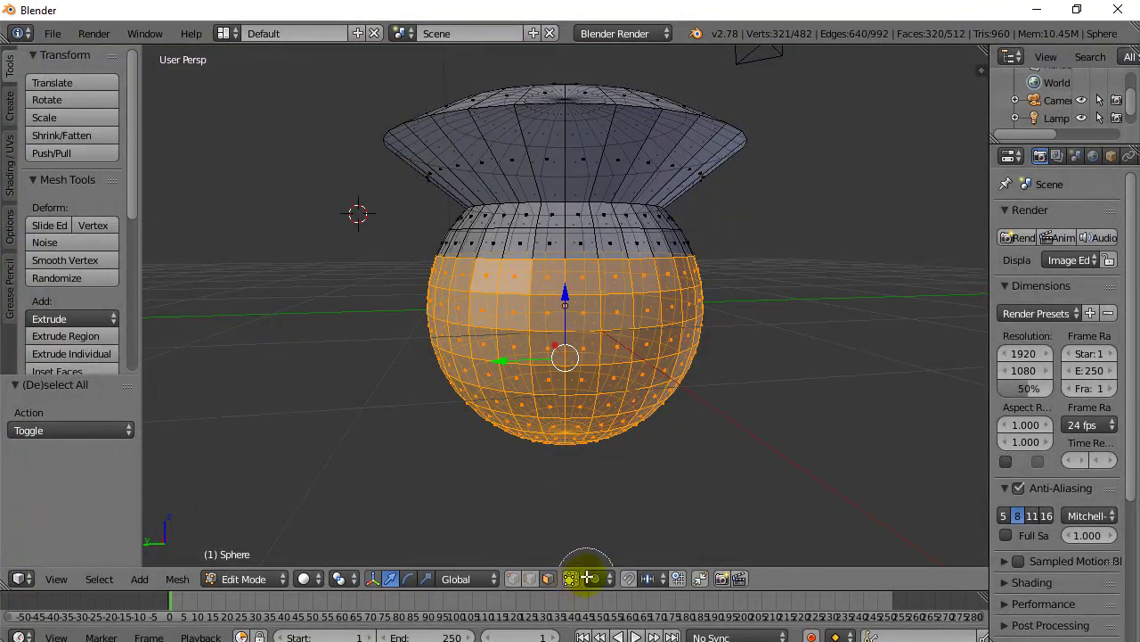
Step: Re-enable 'Limit selection to visible' and move the lower ball down 0.35 along Z
{"action": "left_click", "coordinate": [542, 517]}
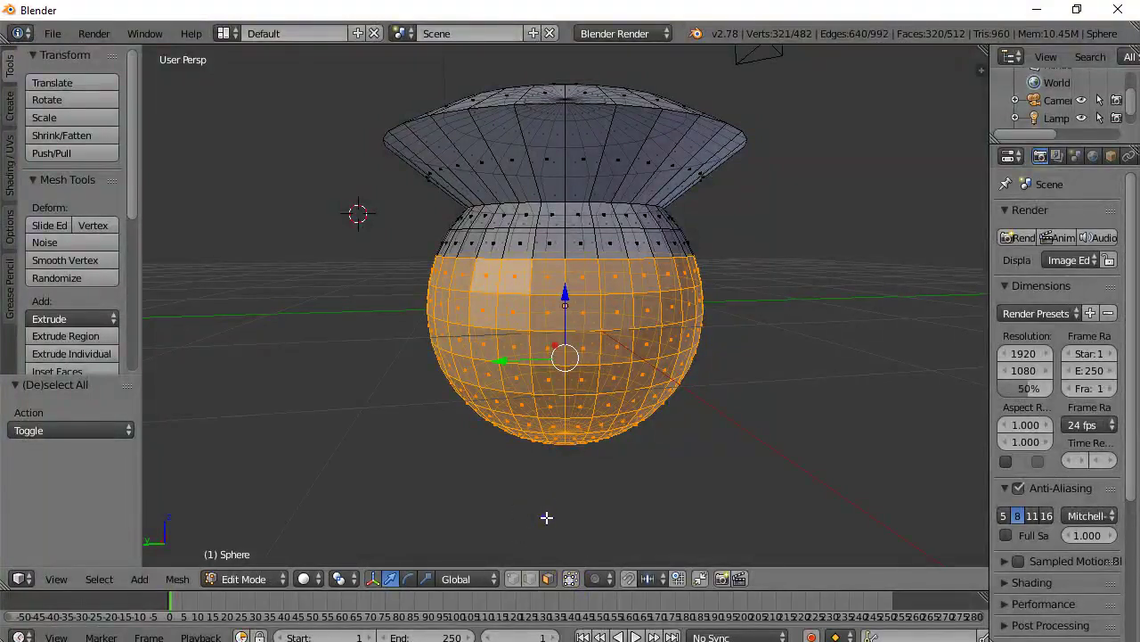
{"action": "left_click", "coordinate": [570, 579]}
{"action": "middle_click_drag", "start_coordinate": [324, 362], "coordinate": [484, 356]}
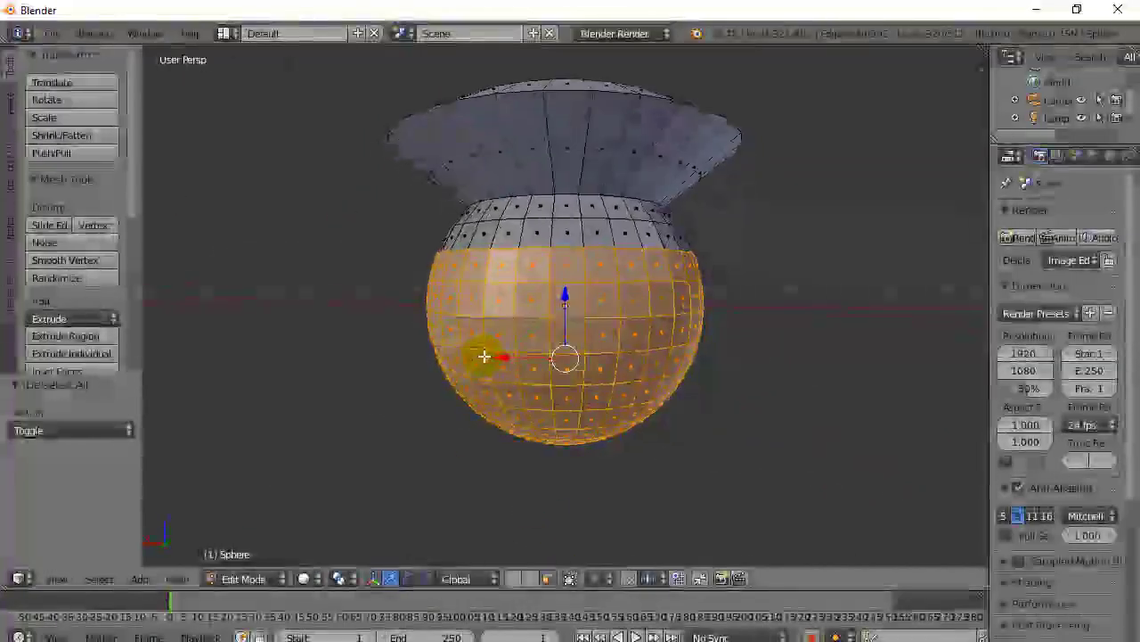
{"action": "left_click_drag", "start_coordinate": [564, 292], "coordinate": [568, 333]}
{"action": "middle_click_drag", "start_coordinate": [349, 288], "coordinate": [387, 283]}
{"action": "scroll", "coordinate": [357, 284], "scroll_direction": "down", "scroll_amount": 4}
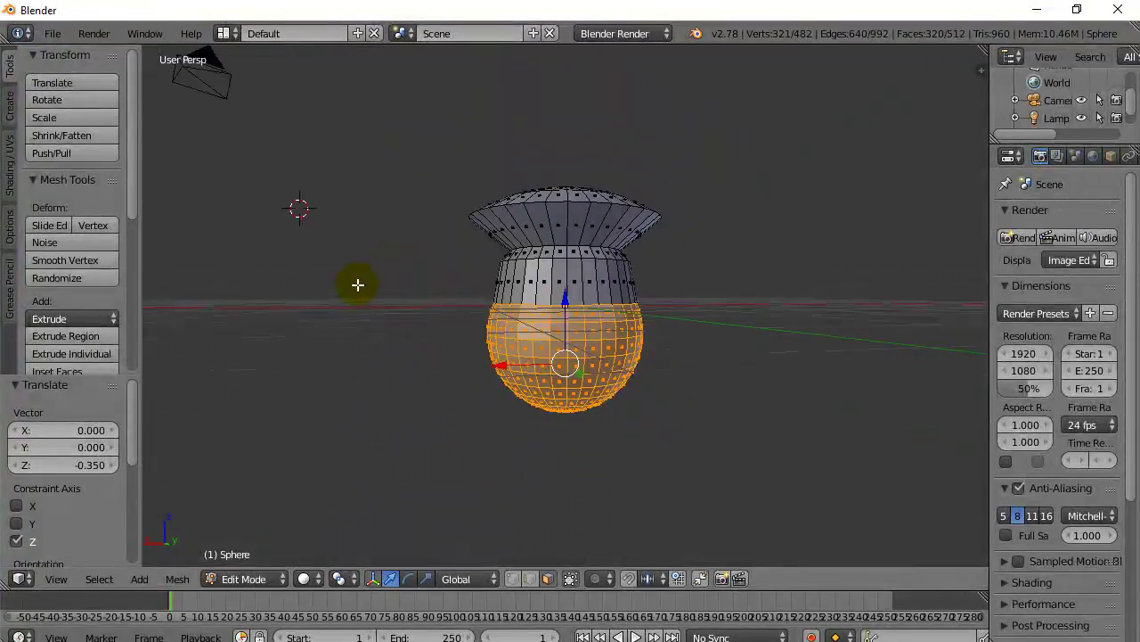
{"action": "scroll", "coordinate": [366, 299], "scroll_direction": "up", "scroll_amount": 4}
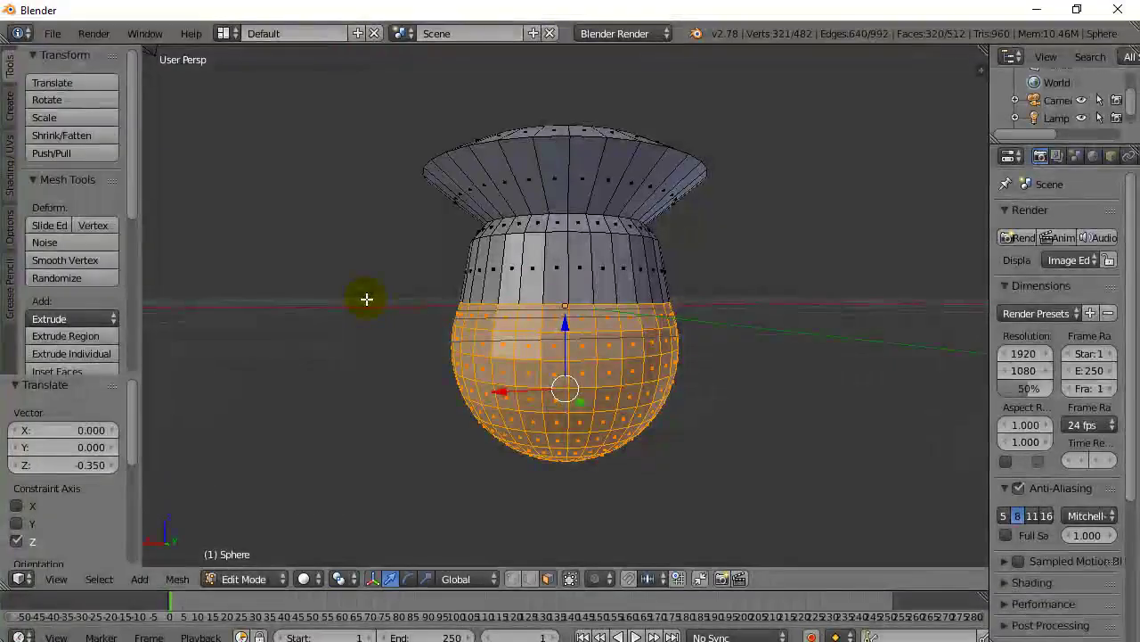
Step: Switch to Border Select, undo the downward move, and deselect the whole mesh
{"action": "left_click", "coordinate": [99, 579]}
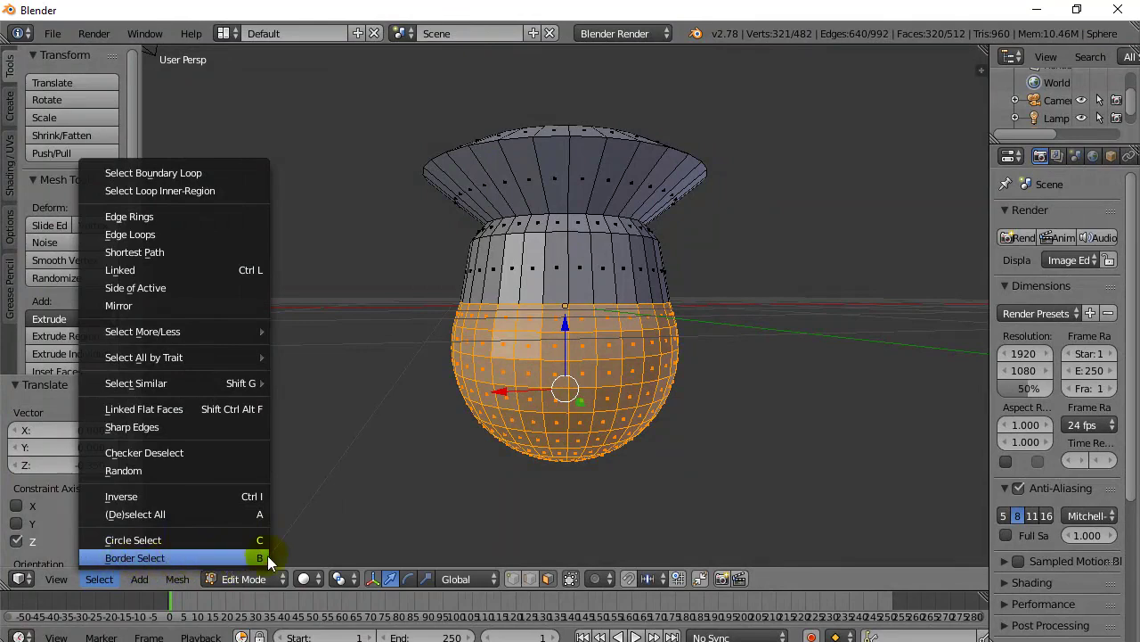
{"action": "left_click", "coordinate": [257, 557]}
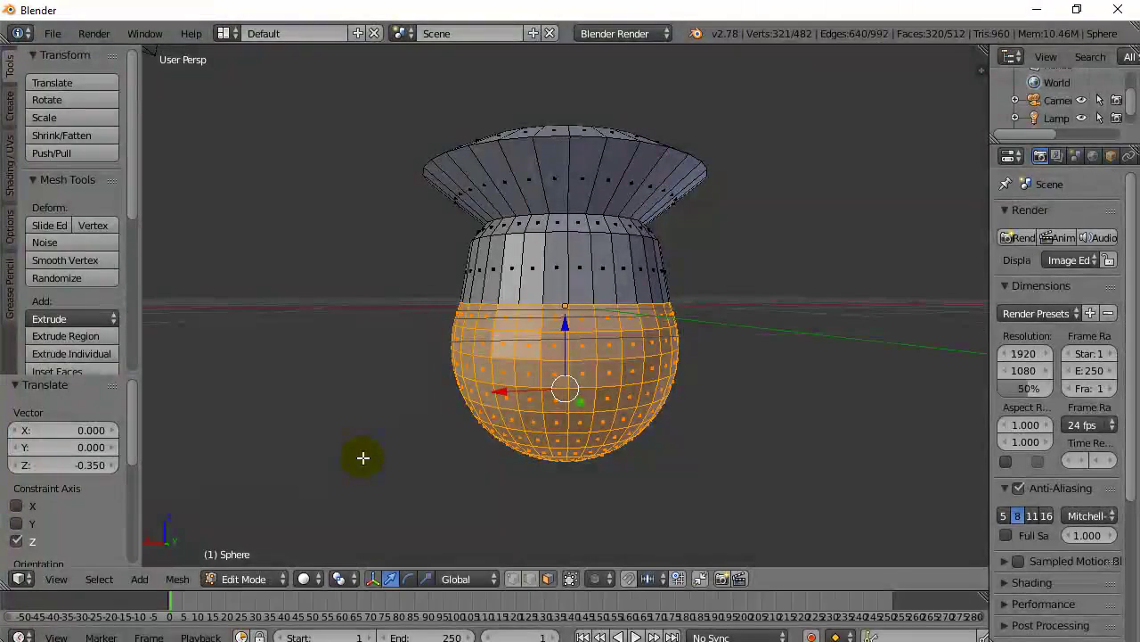
{"action": "key", "text": "a"}
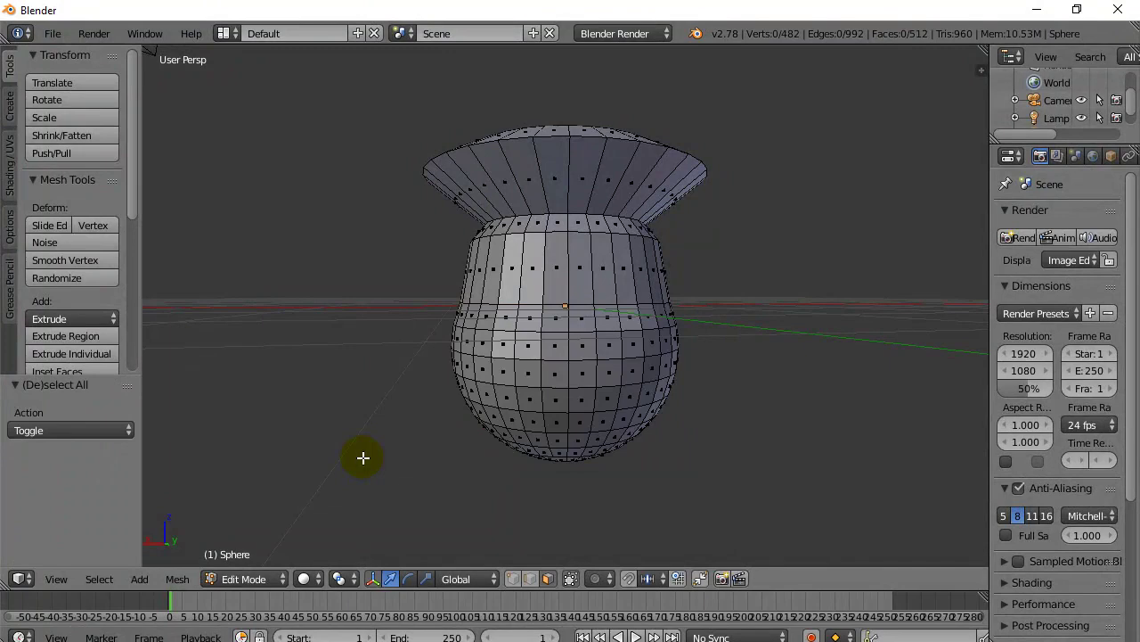
{"action": "key", "text": "ctrl+z"}
{"action": "key", "text": "ctrl+z"}
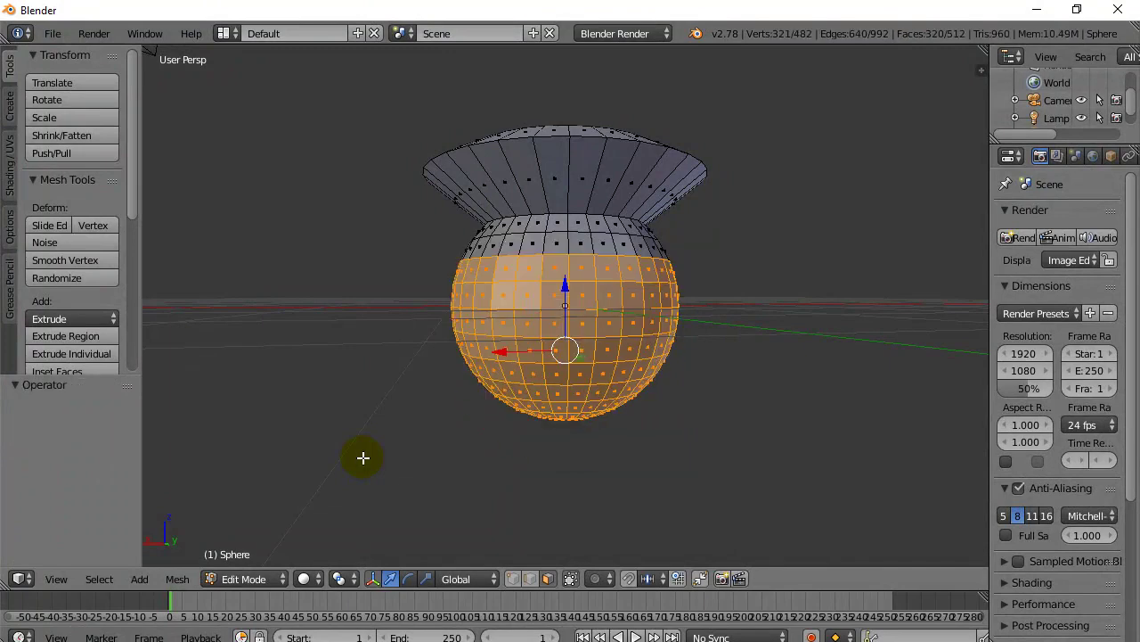
{"action": "key", "text": "a"}
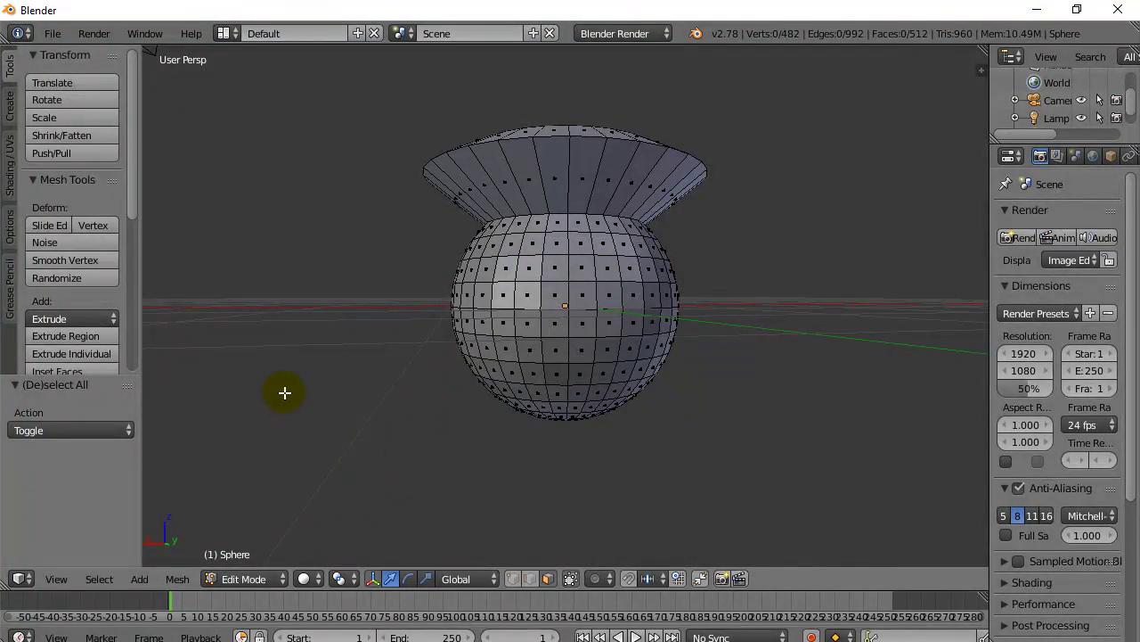
{"action": "key", "text": "KP_5"}
{"action": "key", "text": "KP_5"}
{"action": "middle_click_drag", "start_coordinate": [371, 367], "coordinate": [345, 367]}
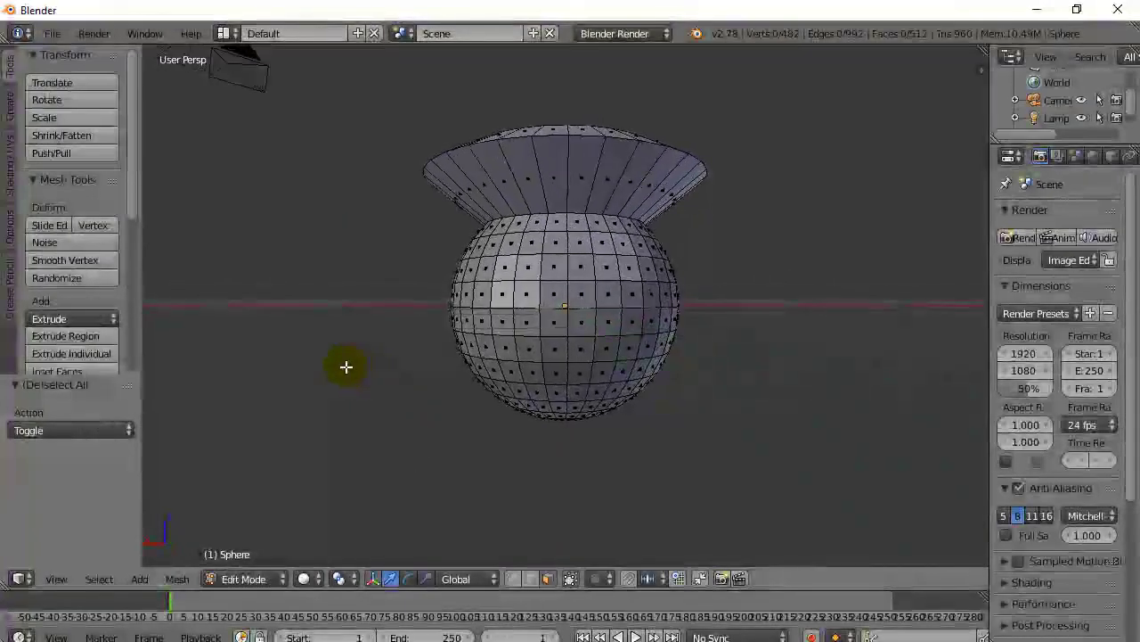
Step: With hidden faces selectable, box-select the ball's lower half, 288 faces
{"action": "left_click", "coordinate": [570, 579]}
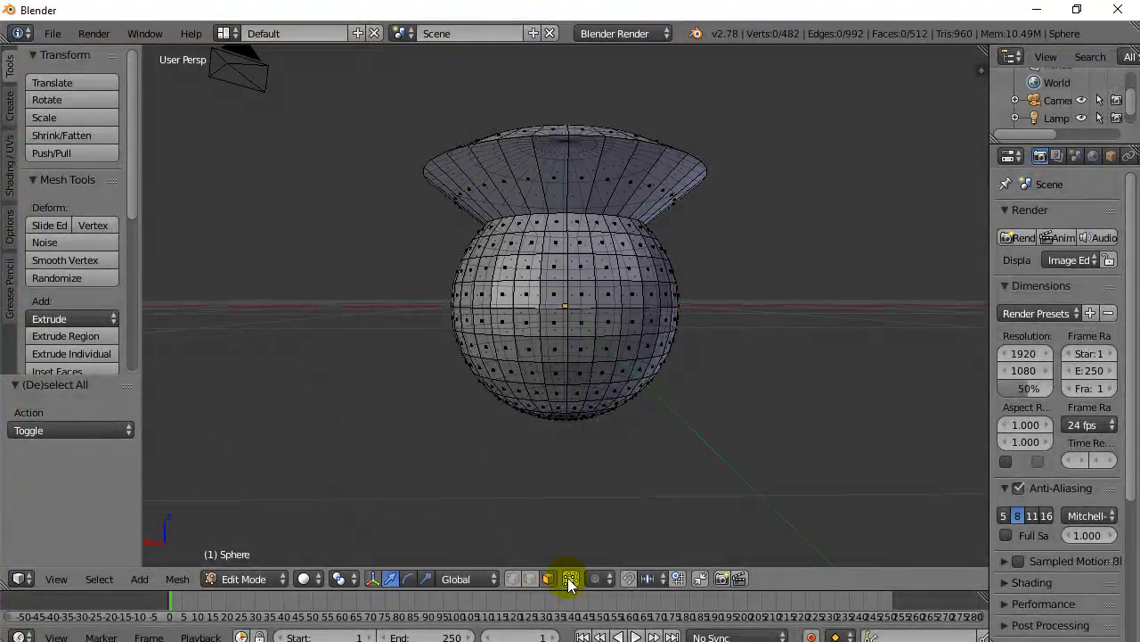
{"action": "left_click", "coordinate": [101, 578]}
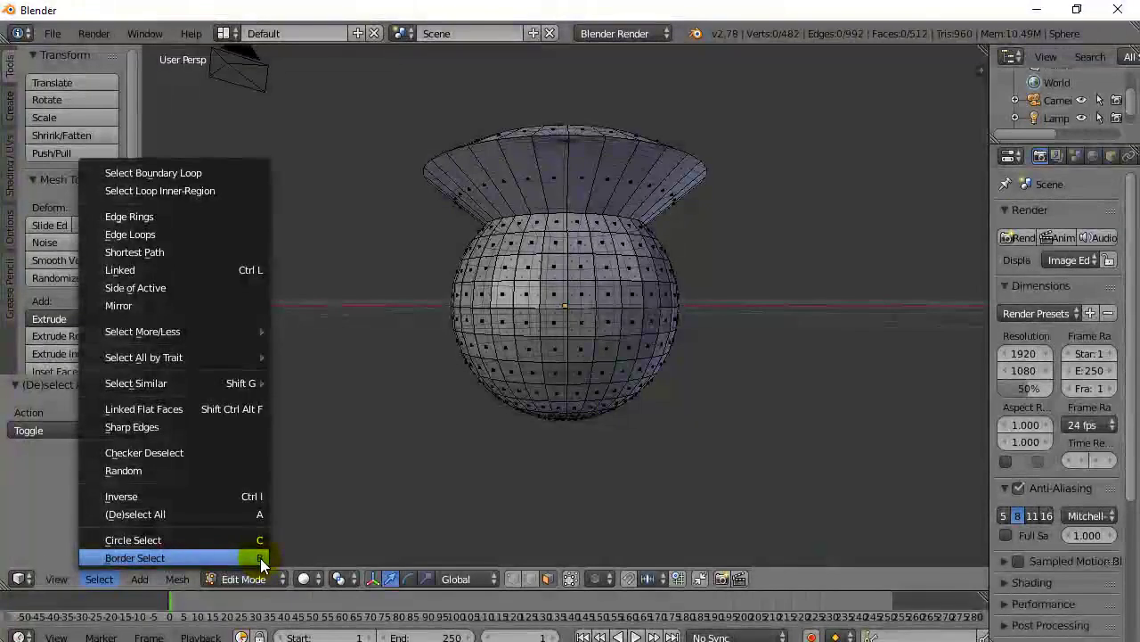
{"action": "left_click", "coordinate": [253, 558]}
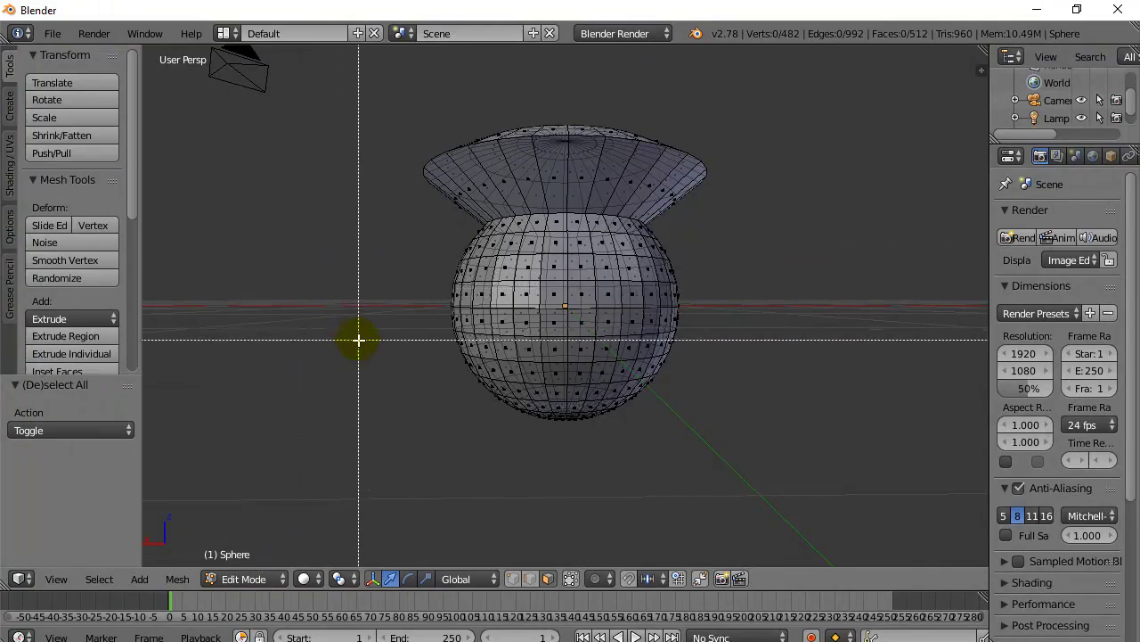
{"action": "left_click", "coordinate": [380, 293]}
{"action": "left_click_drag", "start_coordinate": [395, 304], "coordinate": [741, 446]}
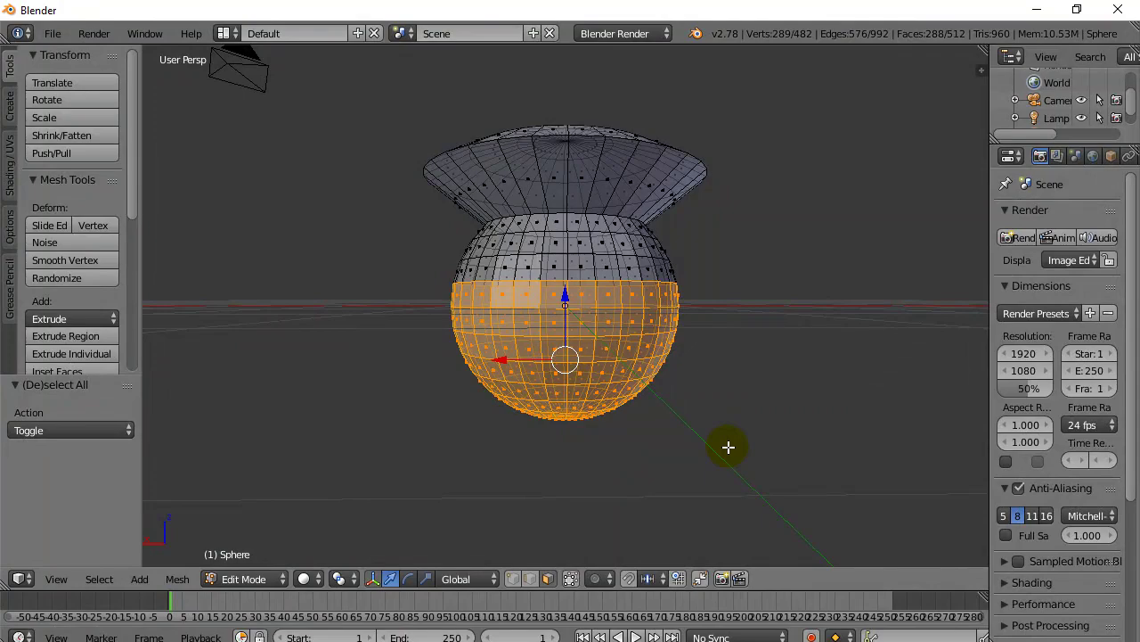
Step: Delete the lower-hemisphere faces, leaving a 224-face open dome under the brim
{"action": "middle_click_drag", "start_coordinate": [829, 357], "coordinate": [1070, 425]}
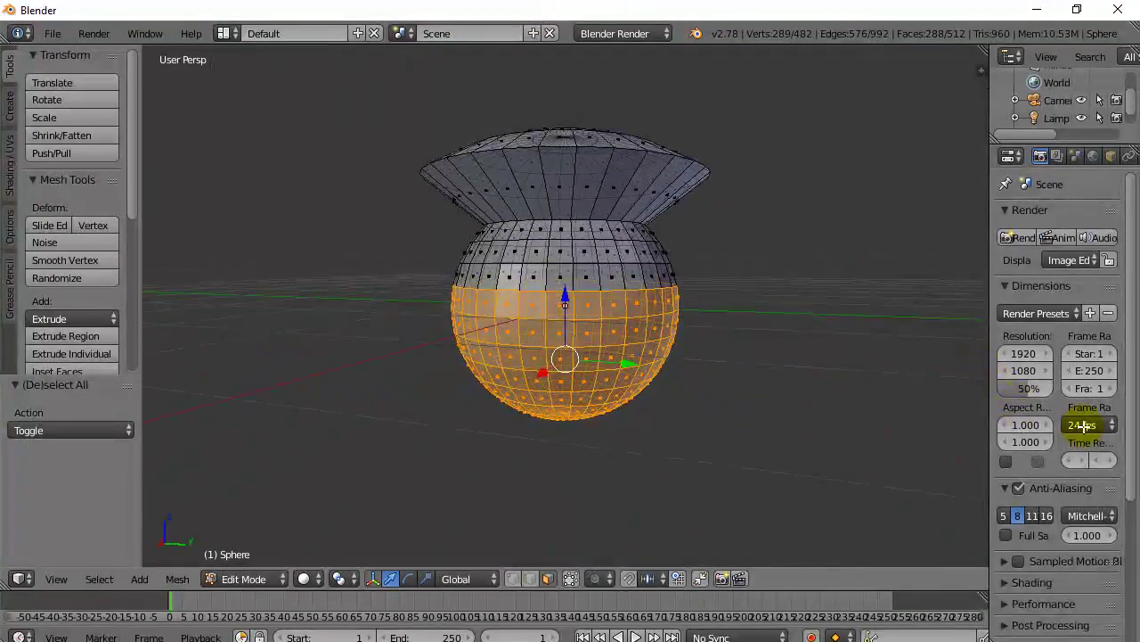
{"action": "middle_click_drag", "start_coordinate": [664, 396], "coordinate": [592, 390]}
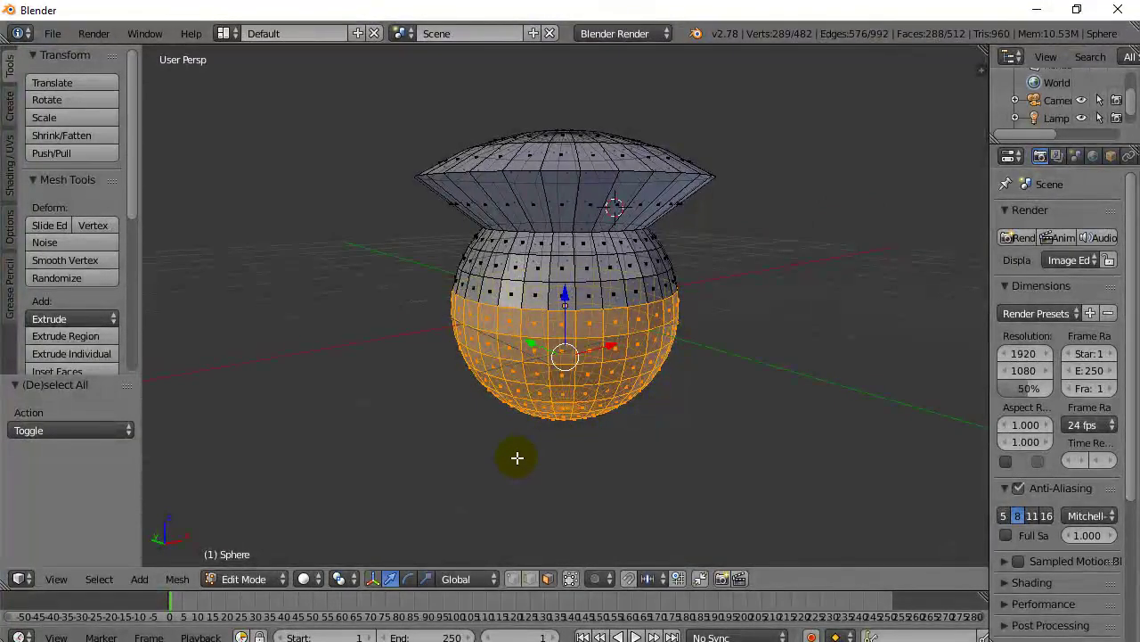
{"action": "key", "text": "x"}
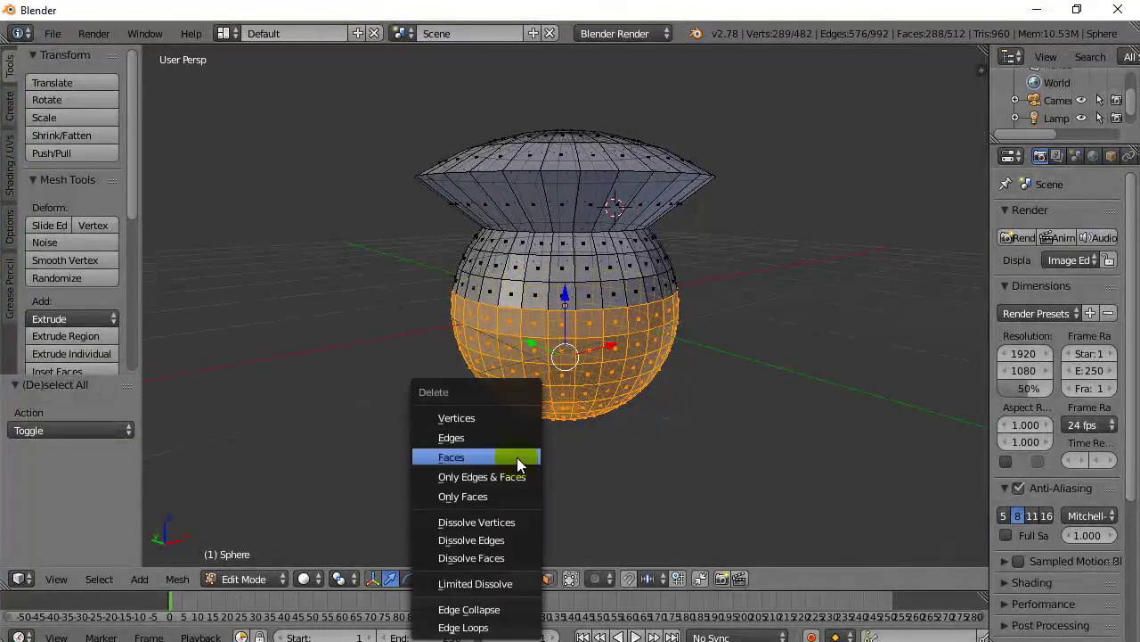
{"action": "left_click", "coordinate": [464, 456]}
{"action": "middle_click_drag", "start_coordinate": [583, 440], "coordinate": [588, 389]}
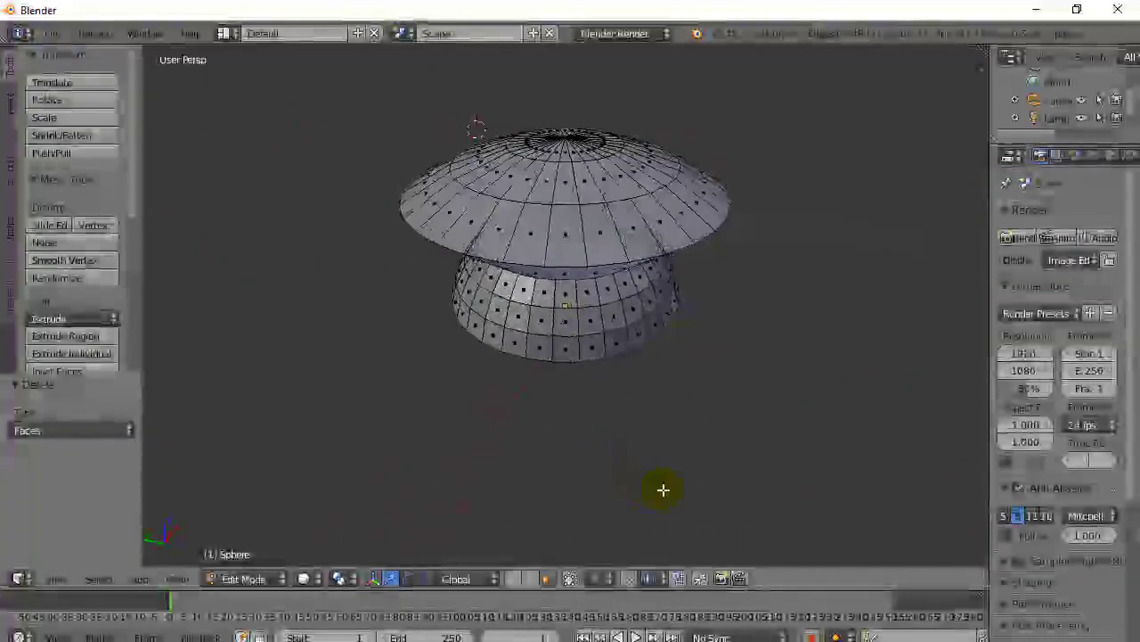
{"action": "left_click", "coordinate": [138, 578]}
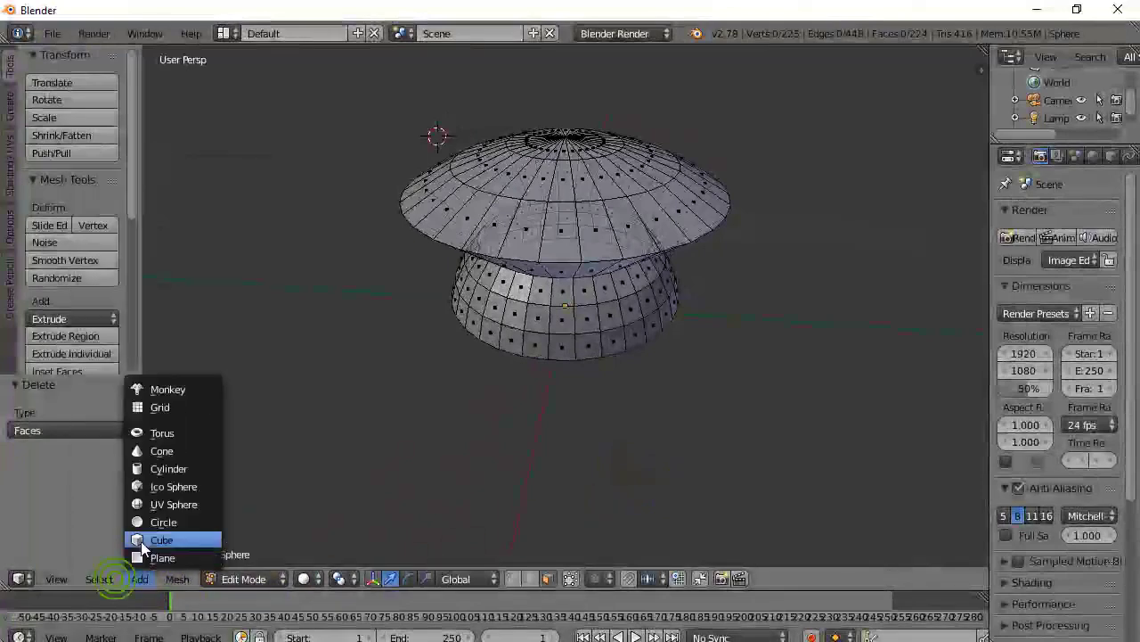
{"action": "mouse_move", "coordinate": [99, 579]}
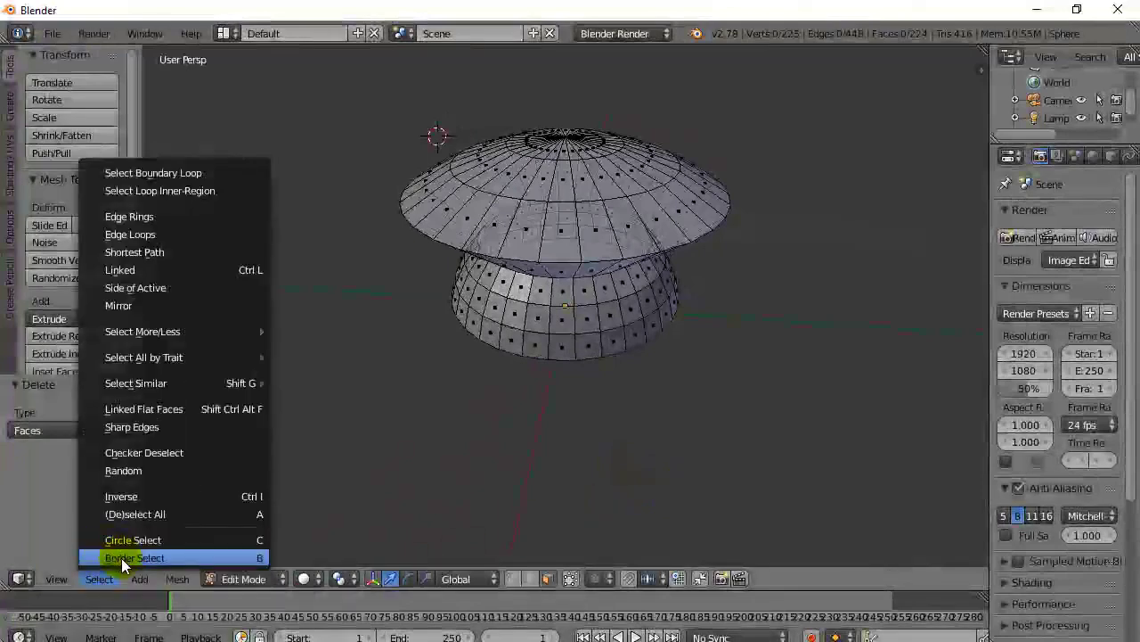
{"action": "left_click", "coordinate": [135, 558]}
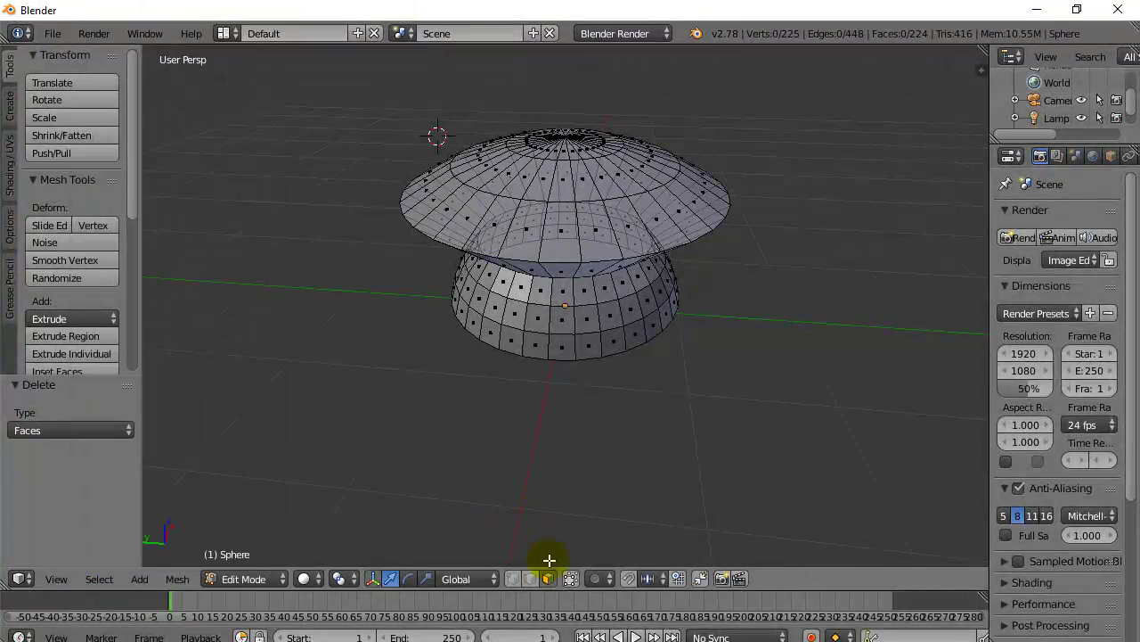
{"action": "left_click", "coordinate": [571, 579]}
{"action": "left_click", "coordinate": [571, 579]}
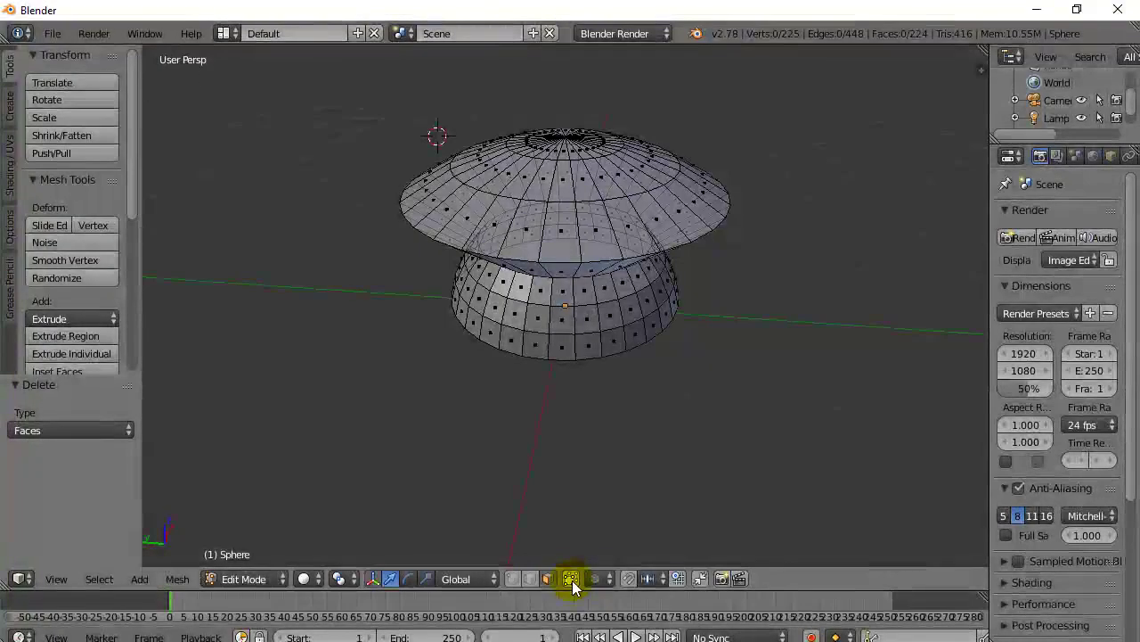
{"action": "left_click", "coordinate": [571, 579]}
{"action": "left_click", "coordinate": [571, 579]}
{"action": "left_click", "coordinate": [572, 579]}
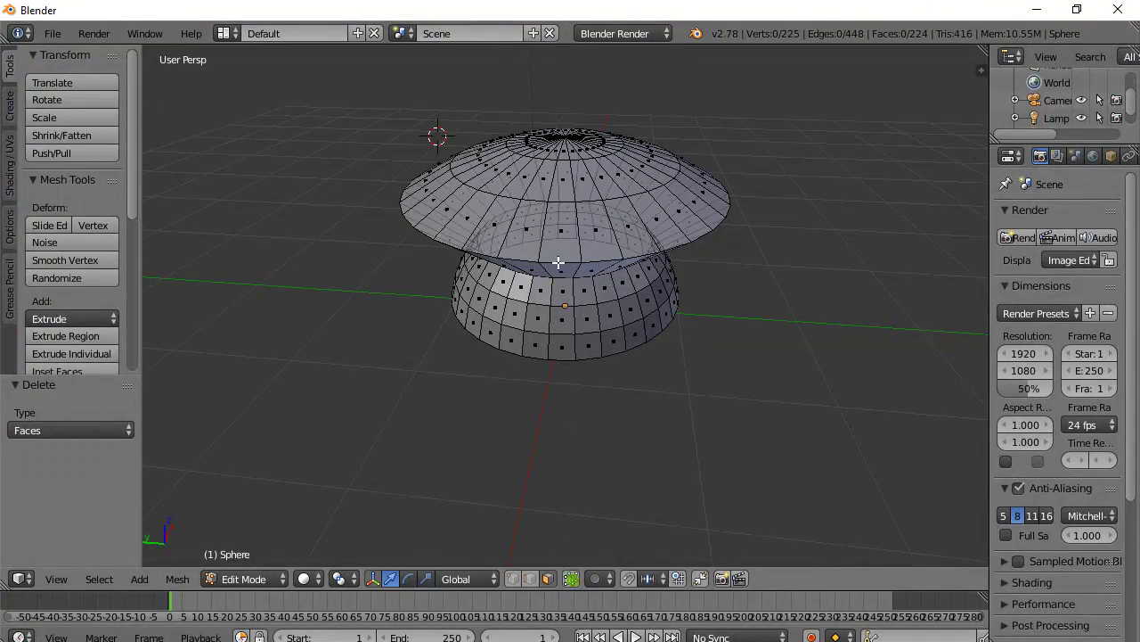